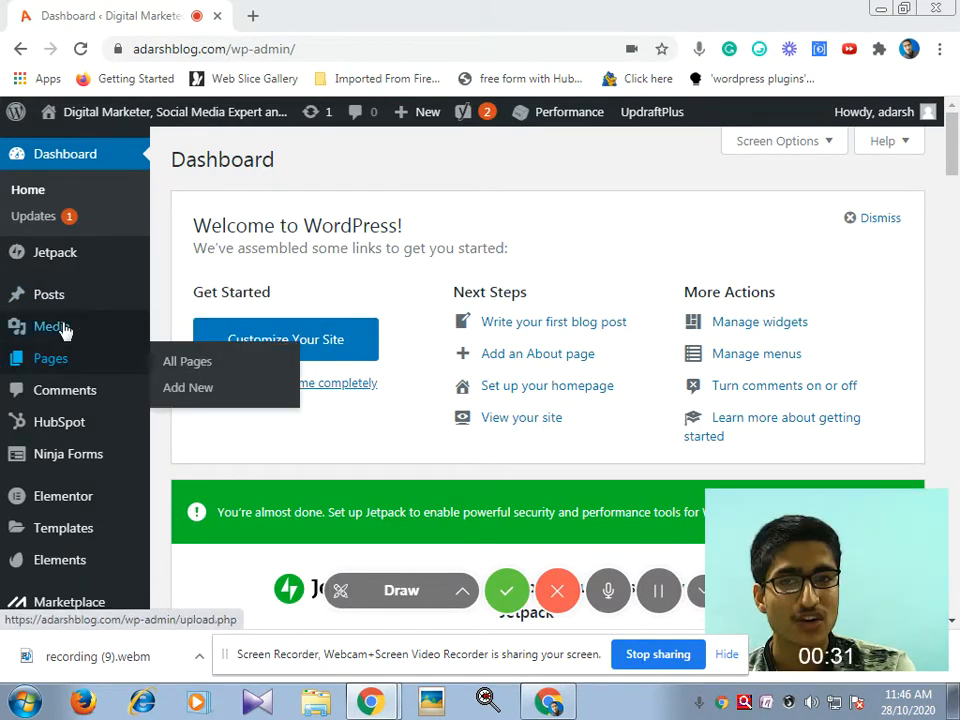
Step: Create a new post and enter "wHAT IS maRKETING?" as its title
mouse_move(69, 307)
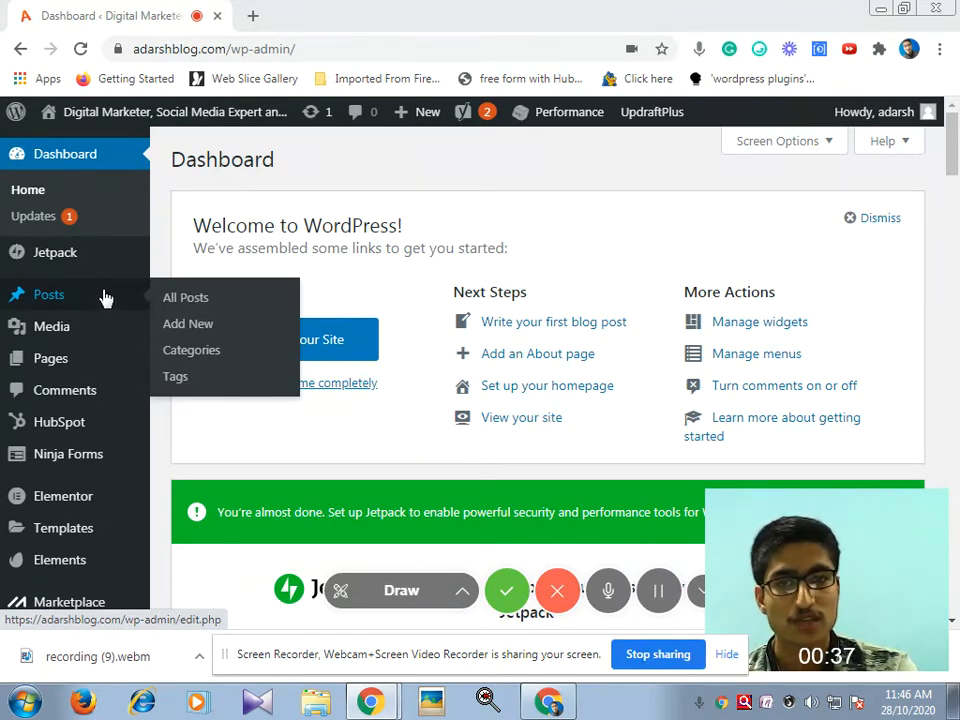
left_click(195, 323)
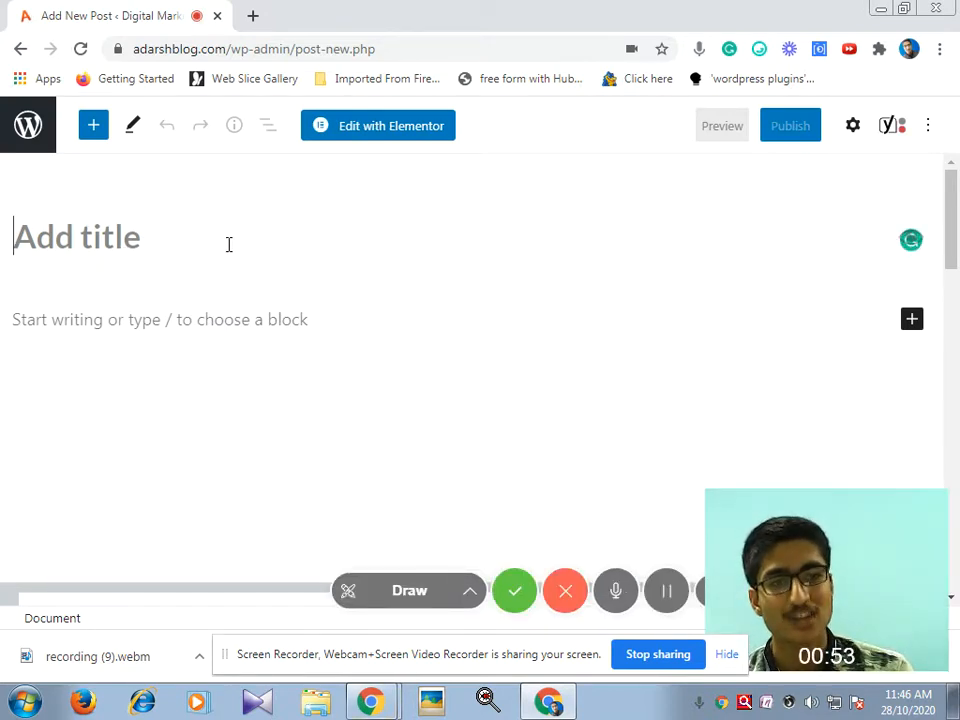
type("W")
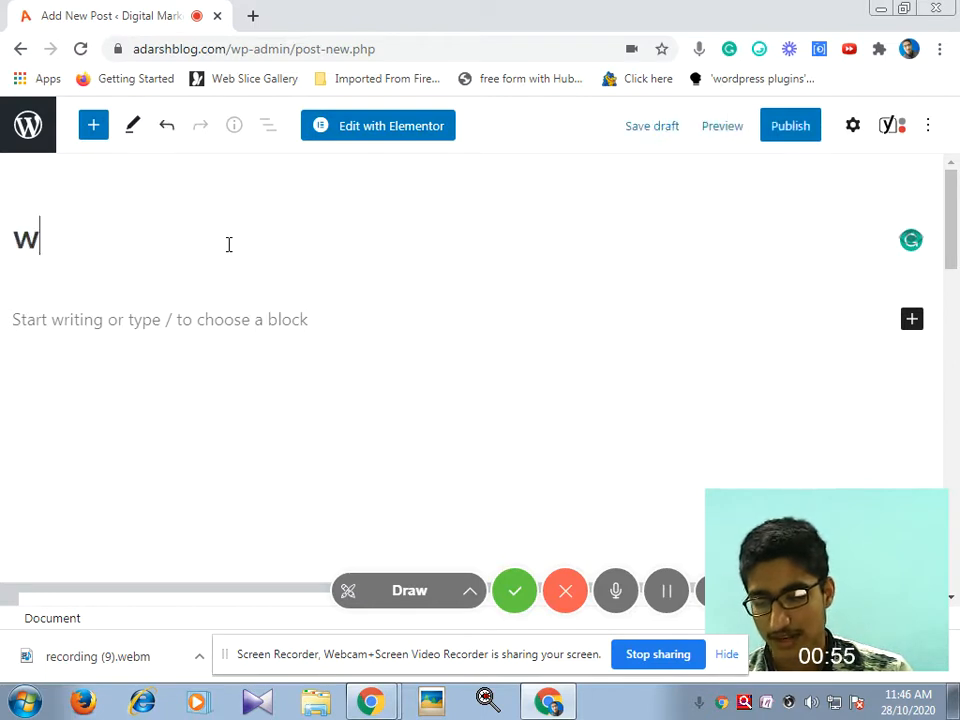
type("HAT")
key("BackSpace")
key("BackSpace")
key("BackSpace")
key("BackSpace")
key("BackSpace")
type("wHAT IS maRKETING?")
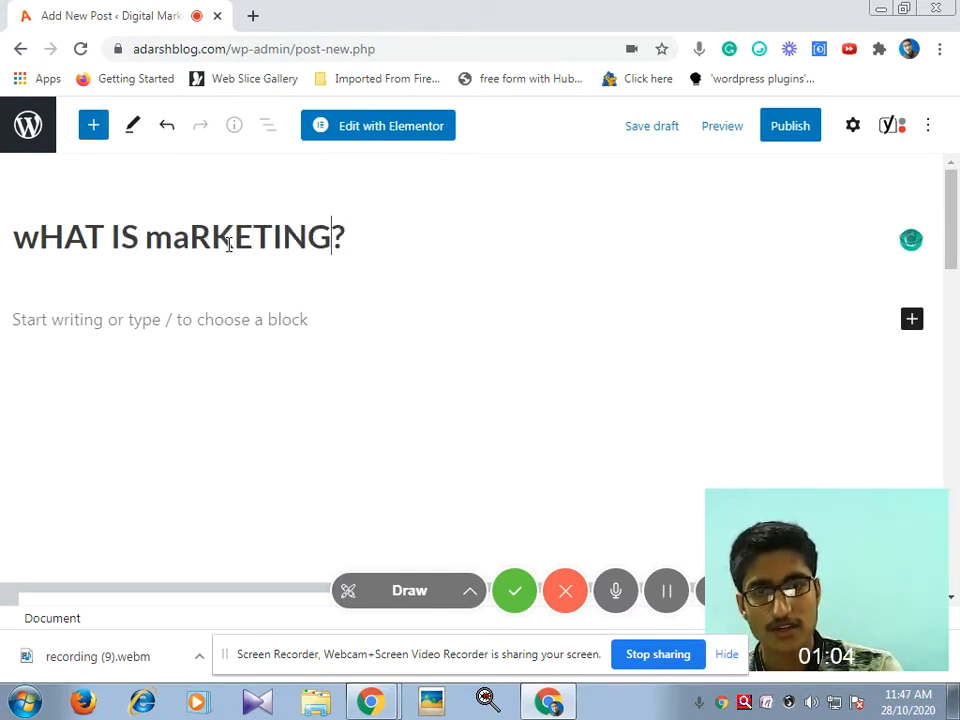
key("Left")
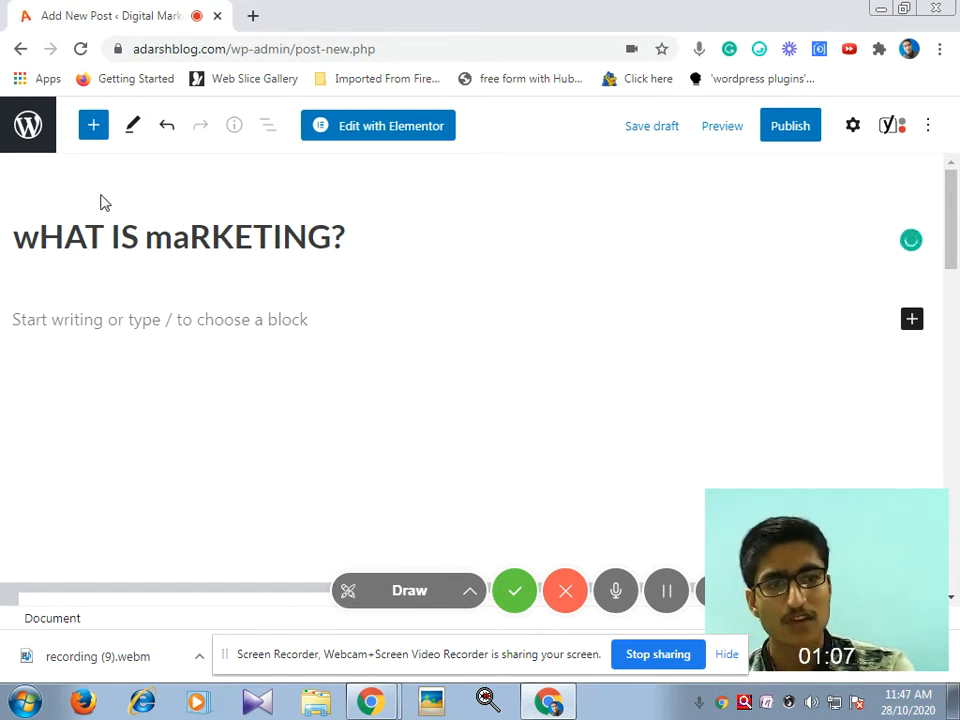
left_click_drag(364, 251, 4, 257)
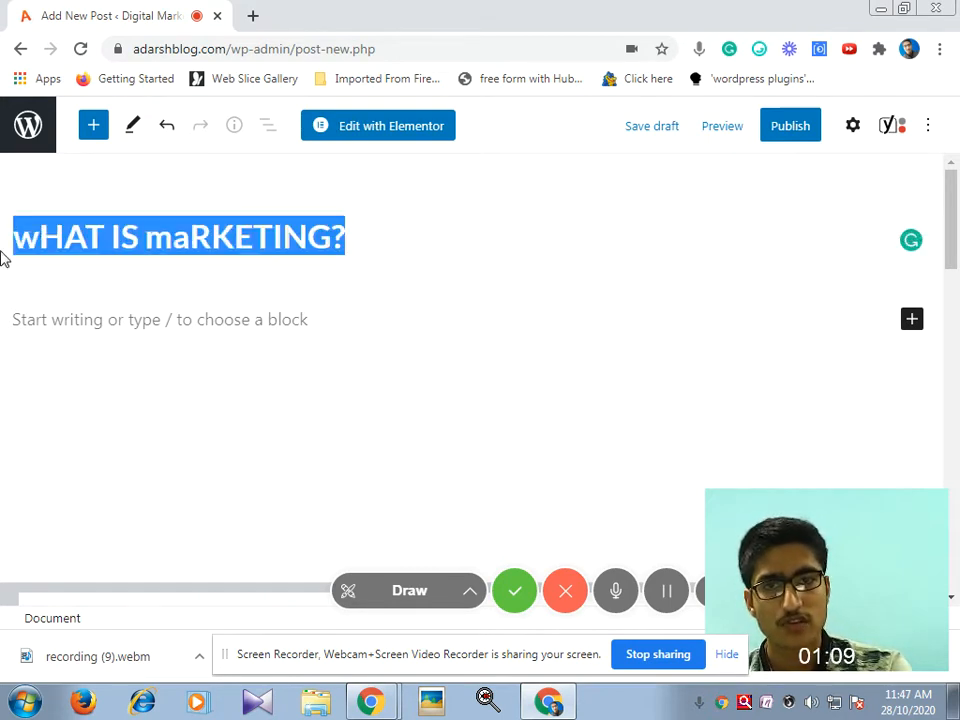
right_click(143, 246)
left_click(103, 237)
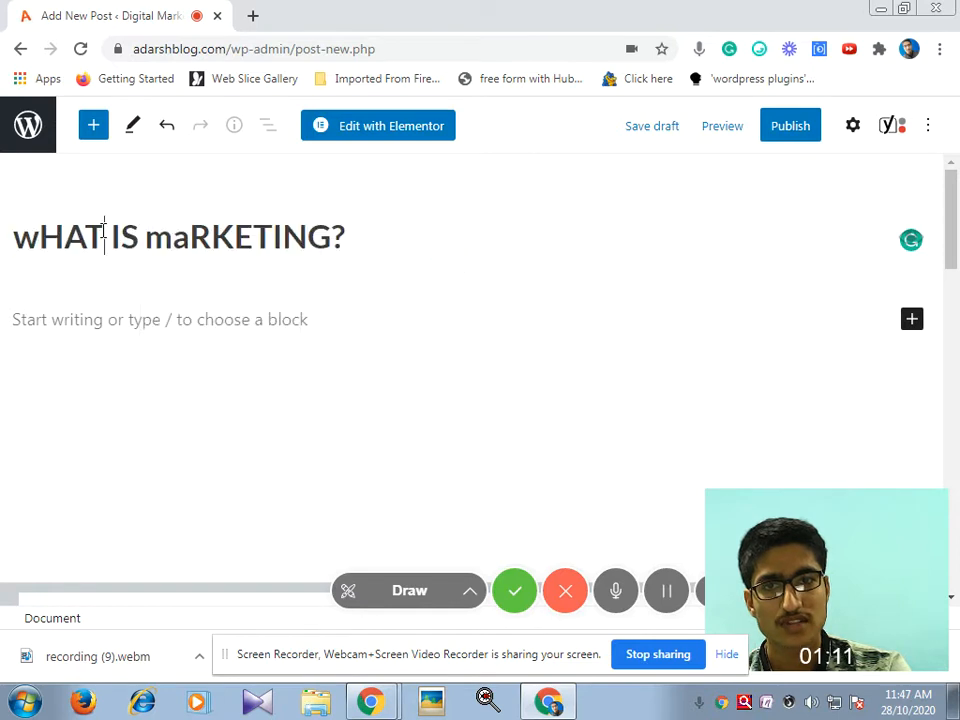
left_click(364, 235)
left_click_drag(364, 235, 4, 250)
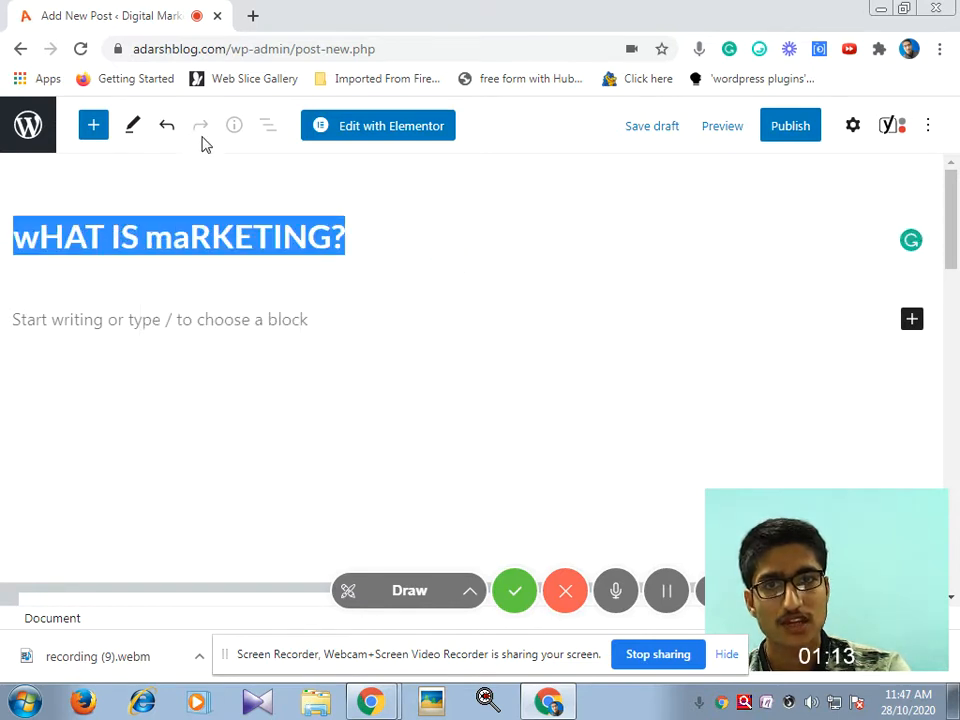
left_click(268, 127)
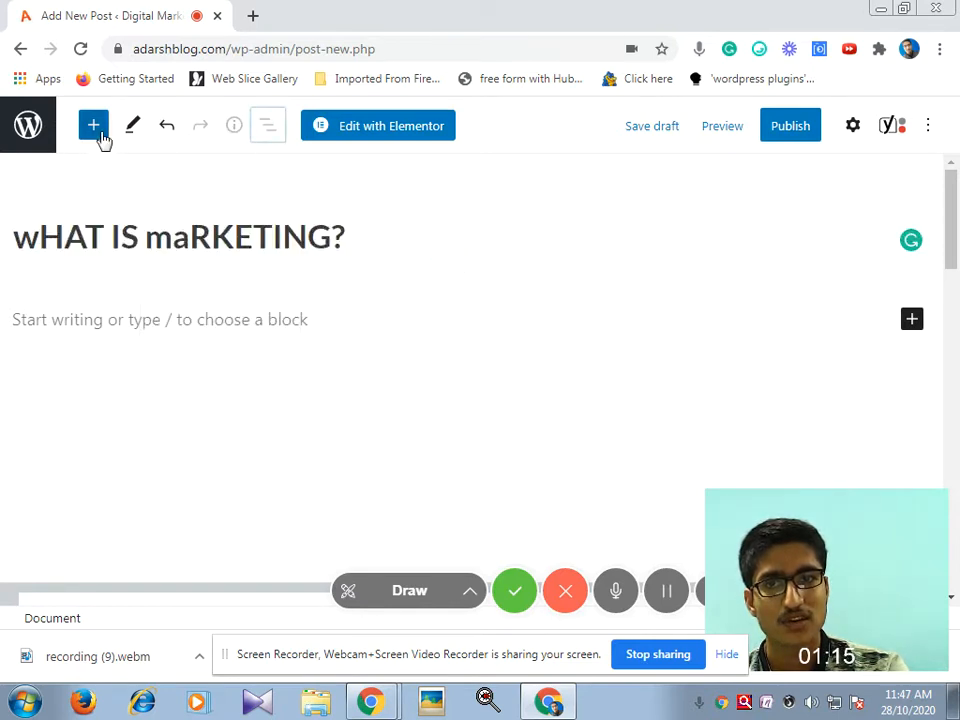
Step: Browse the block library and insert a Media & Text block below the post title
left_click(93, 127)
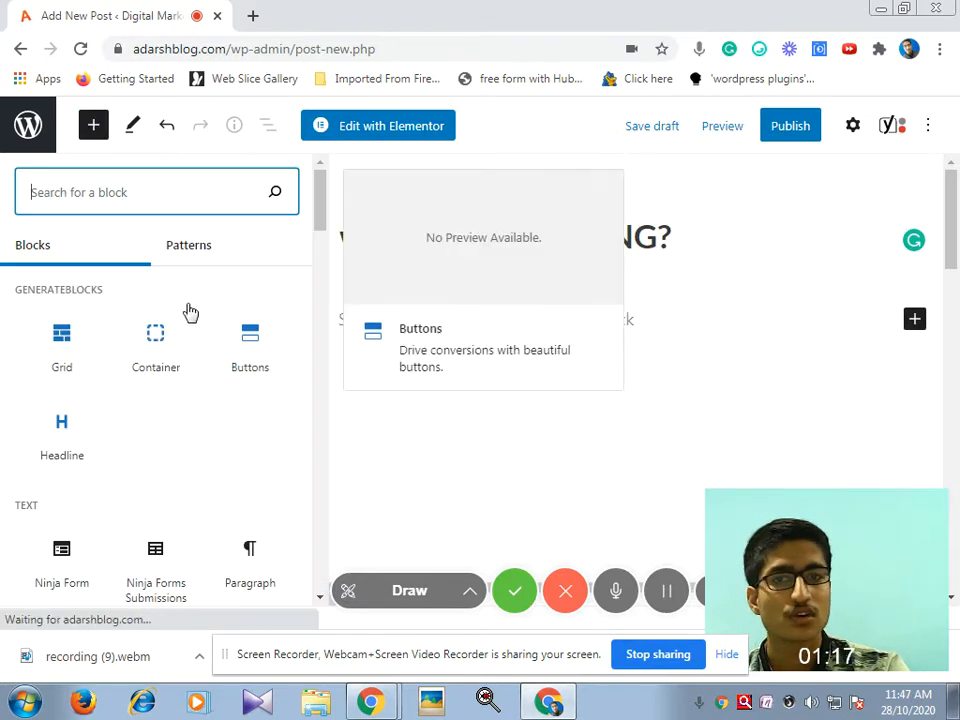
scroll(125, 320, "down", 2)
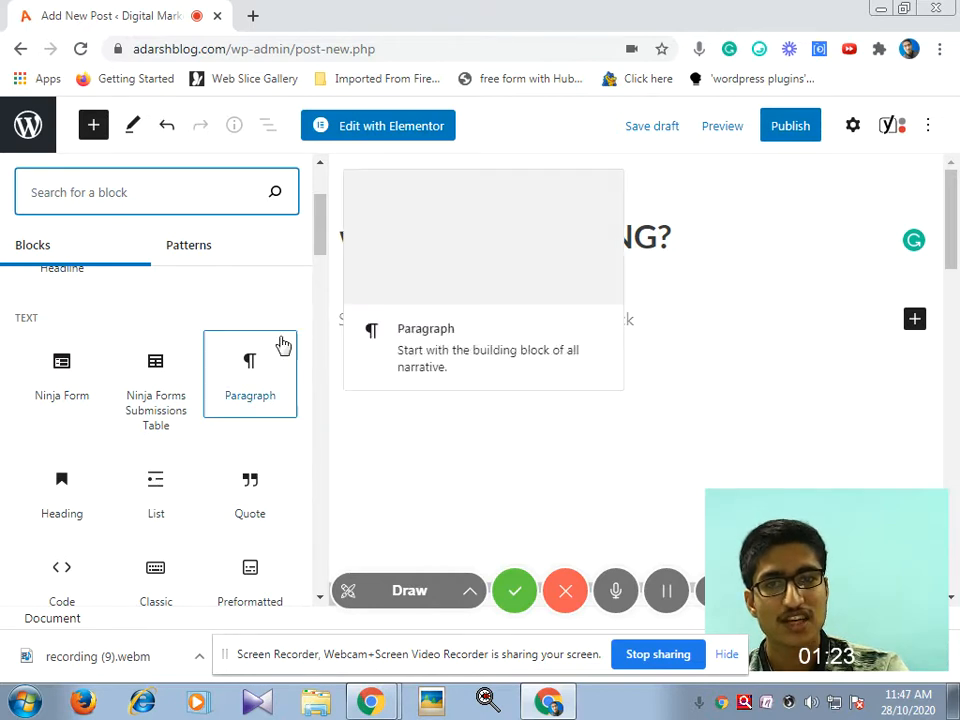
left_click_drag(318, 246, 319, 313)
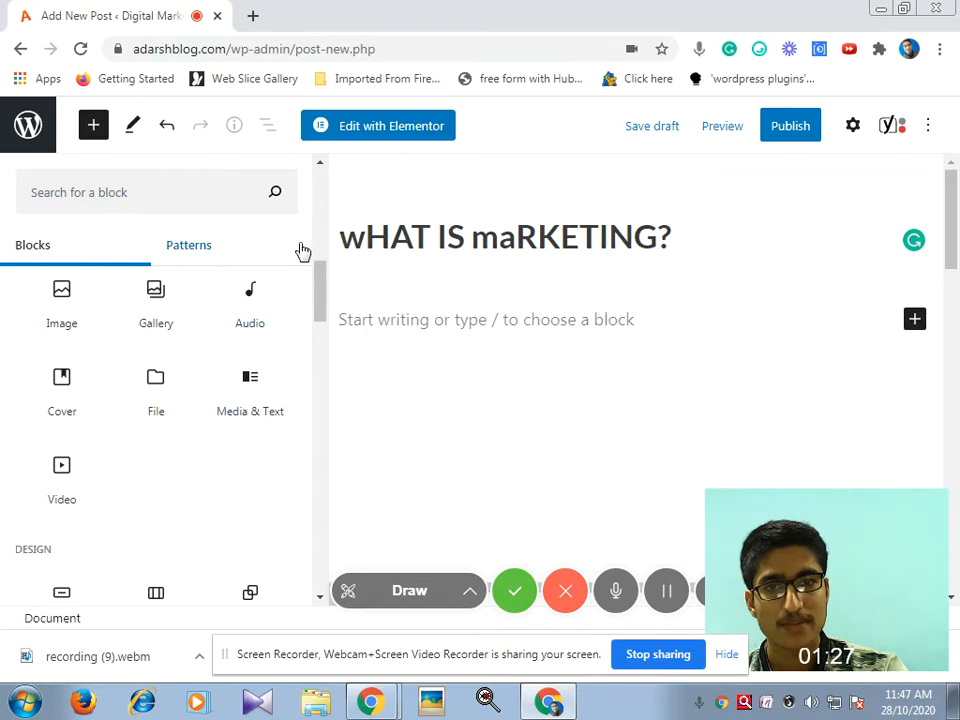
left_click_drag(329, 303, 330, 270)
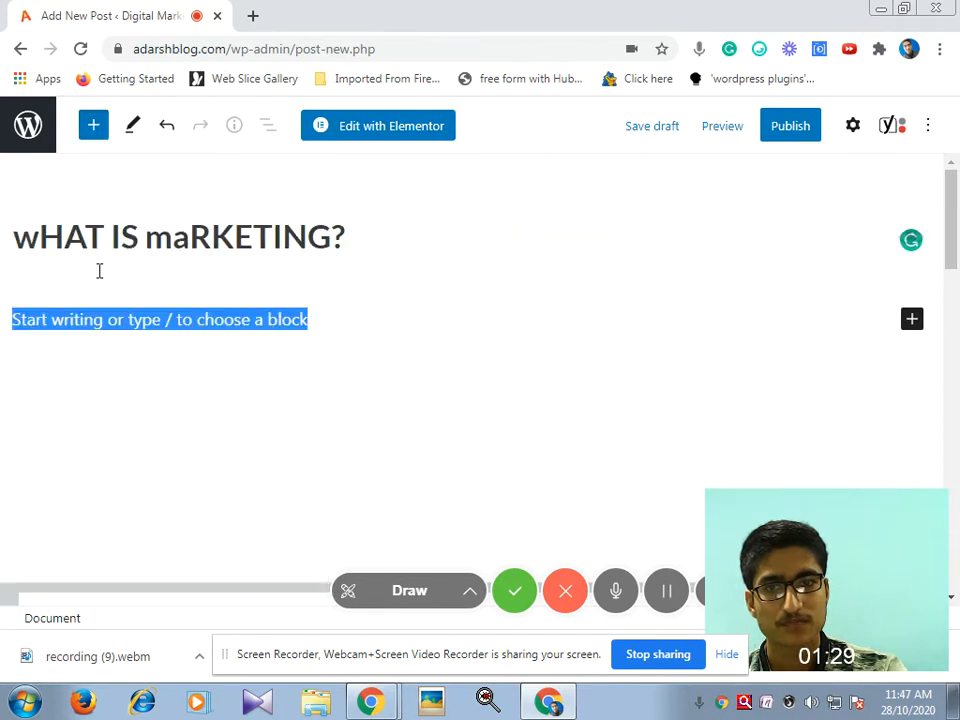
left_click(93, 125)
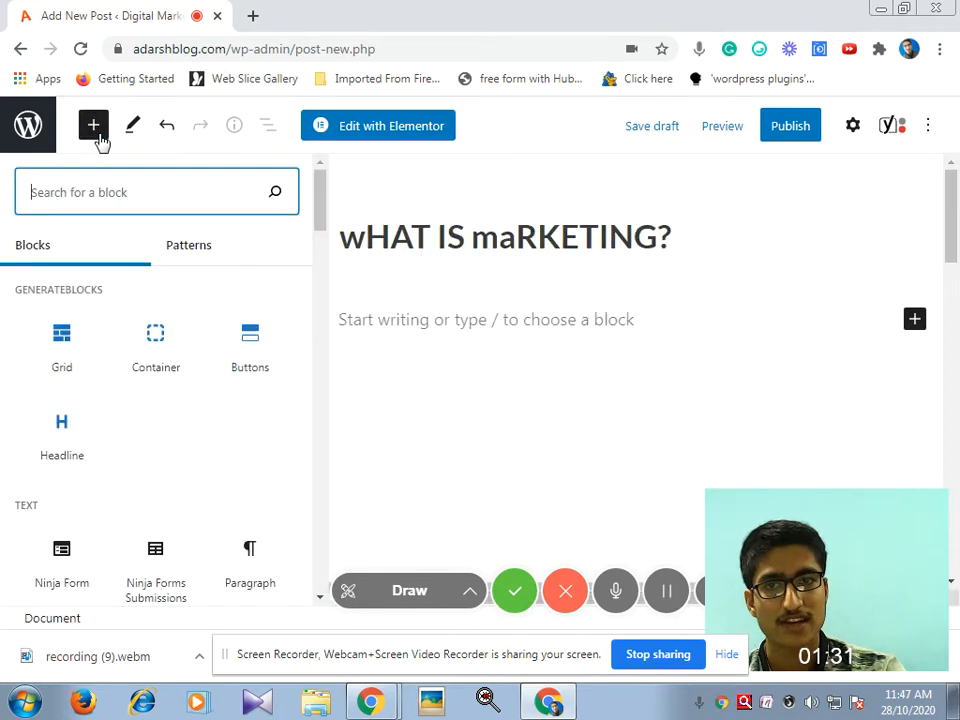
left_click_drag(321, 214, 320, 312)
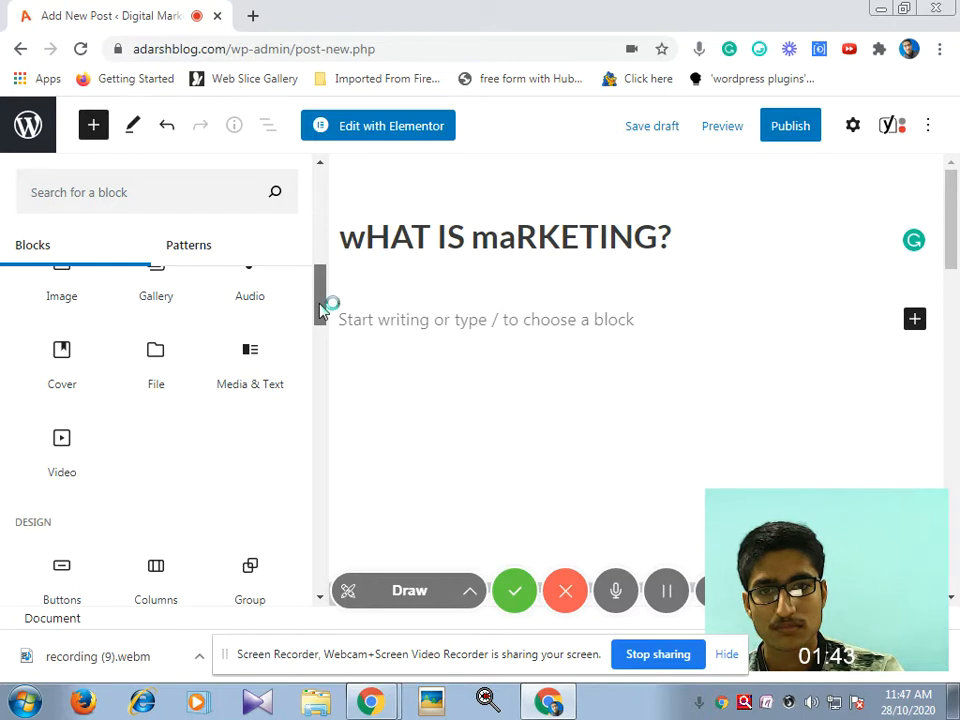
left_click(230, 386)
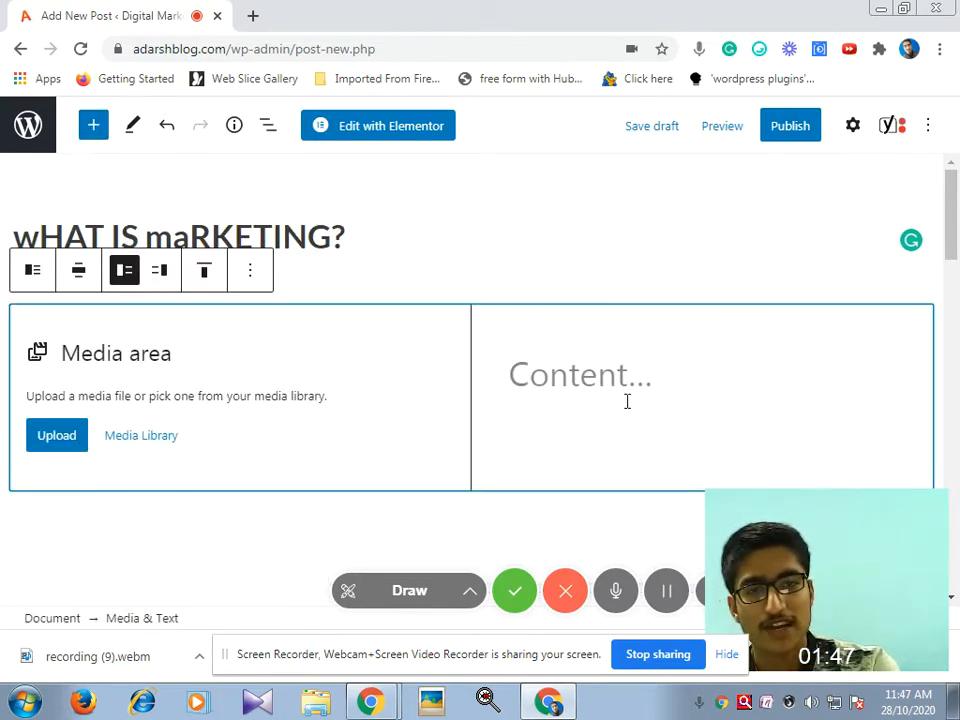
Step: Paste the copied course description into the content area of the Media & Text block
left_click(639, 386)
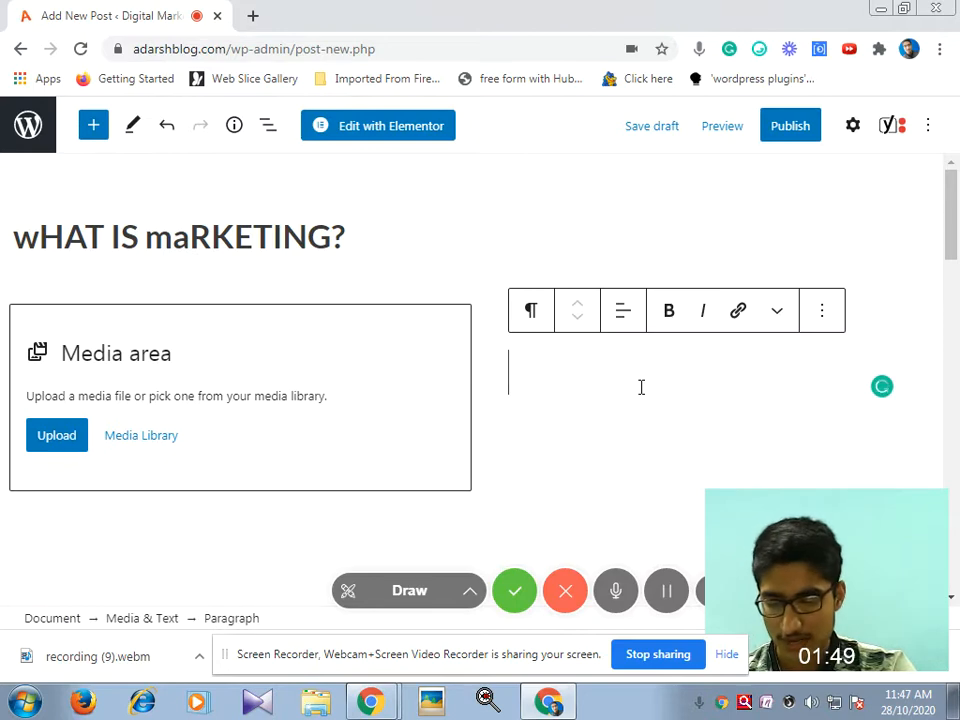
key("ctrl+v")
scroll(270, 414, "down", 3)
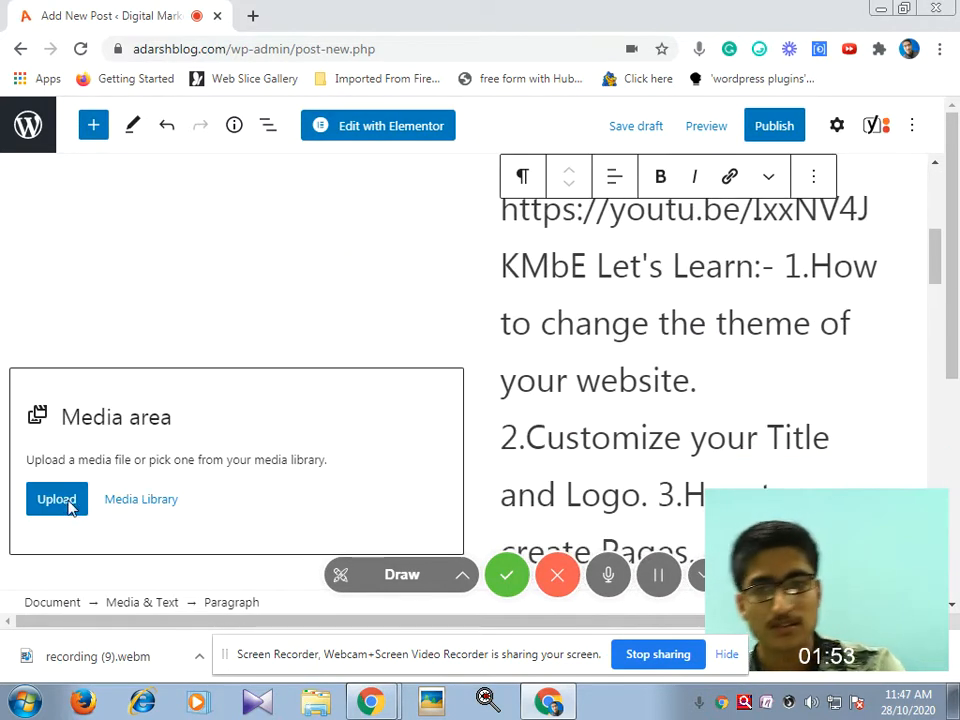
scroll(620, 379, "up", 5)
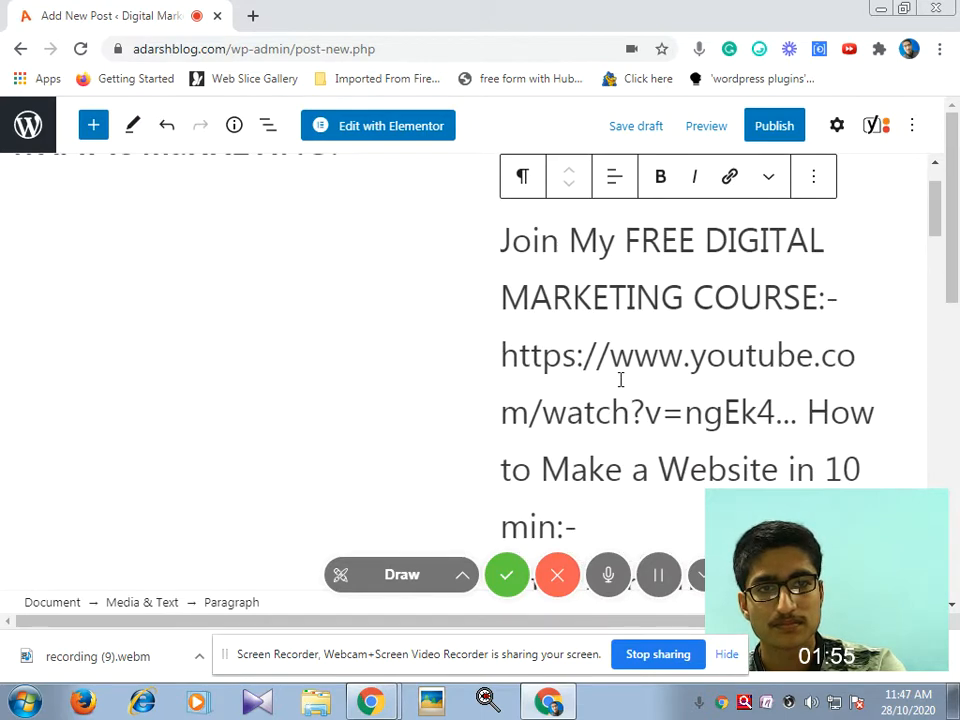
scroll(477, 361, "down", 8)
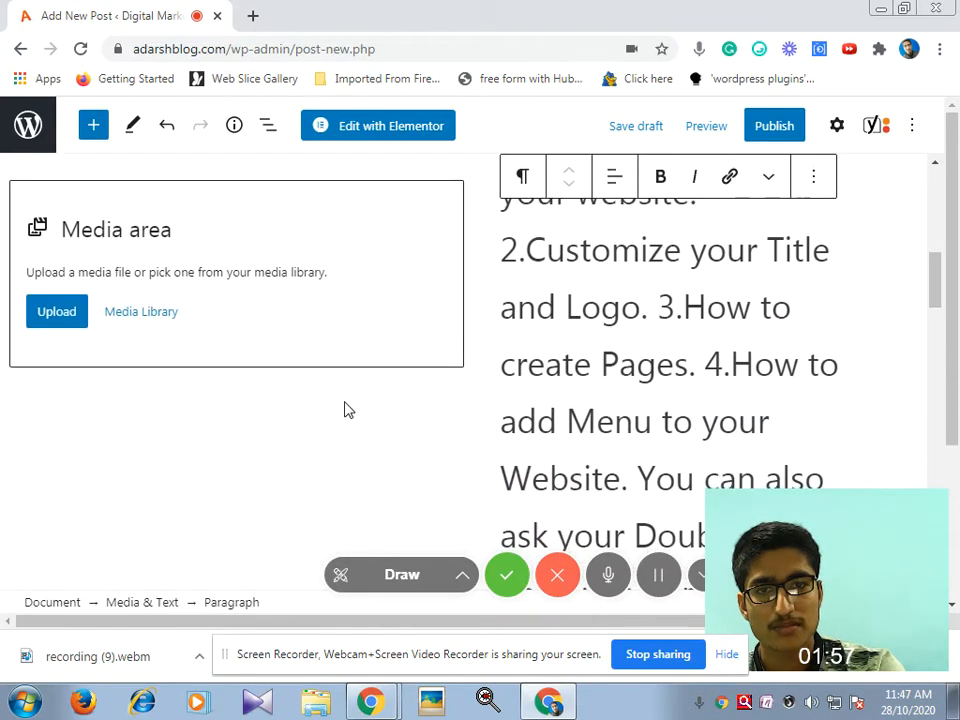
Step: Remove the whole Media & Text block from the post
right_click(334, 358)
left_click(252, 184)
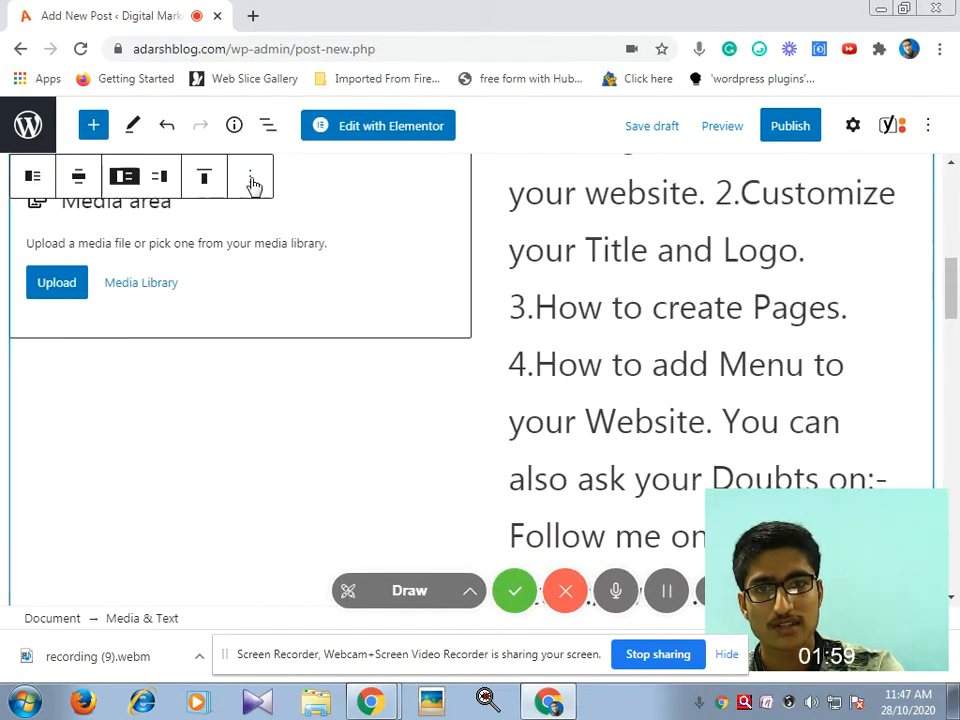
left_click(253, 193)
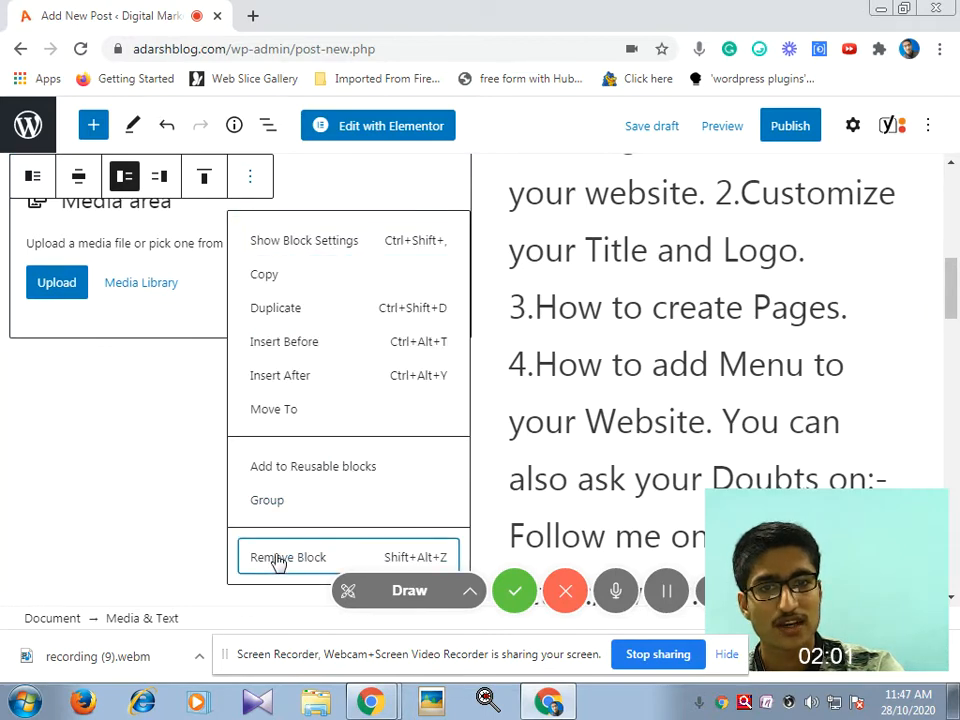
left_click(276, 559)
Step: Paste the copied course description as a plain paragraph below the post title
scroll(260, 328, "down", 1)
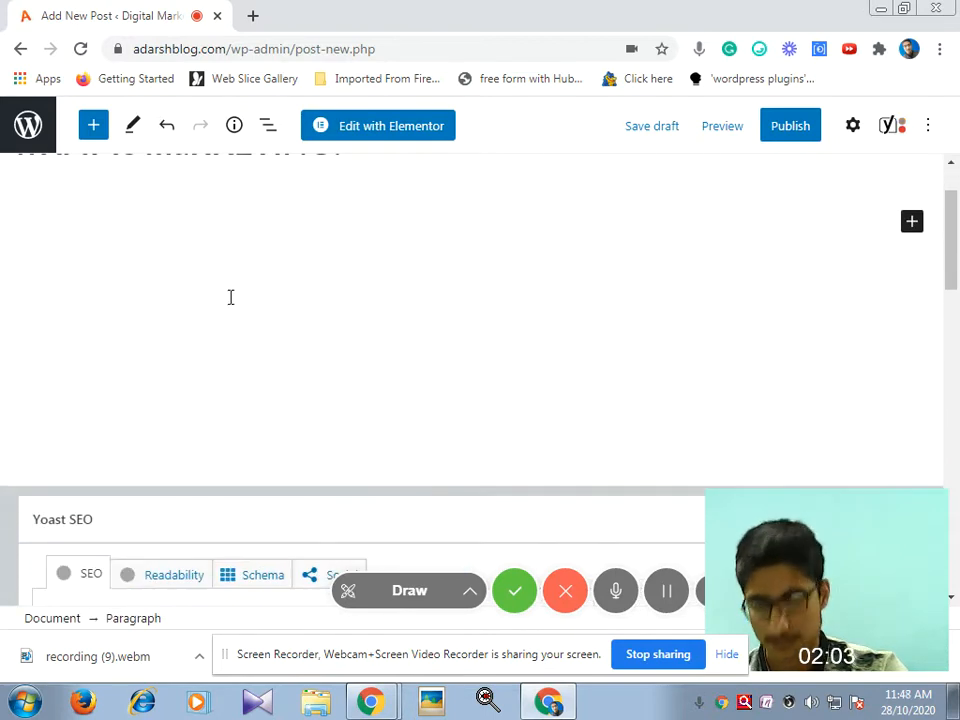
key("ctrl+v")
scroll(231, 297, "up", 2)
scroll(702, 311, "down", 2)
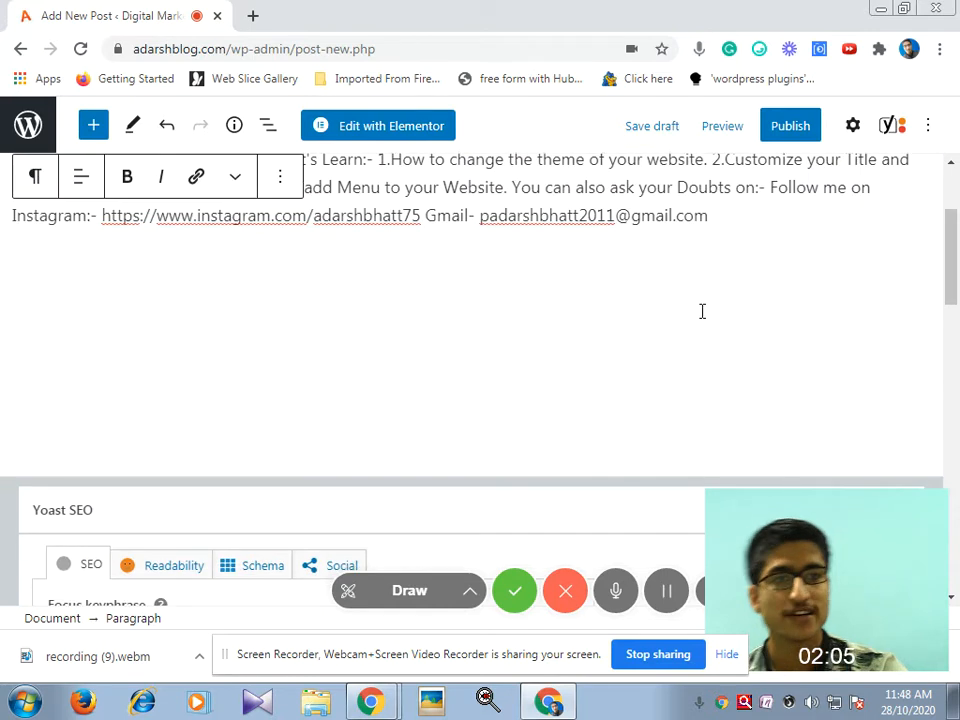
Step: Start a new line after the pasted paragraph and insert an Image block there
key("Return")
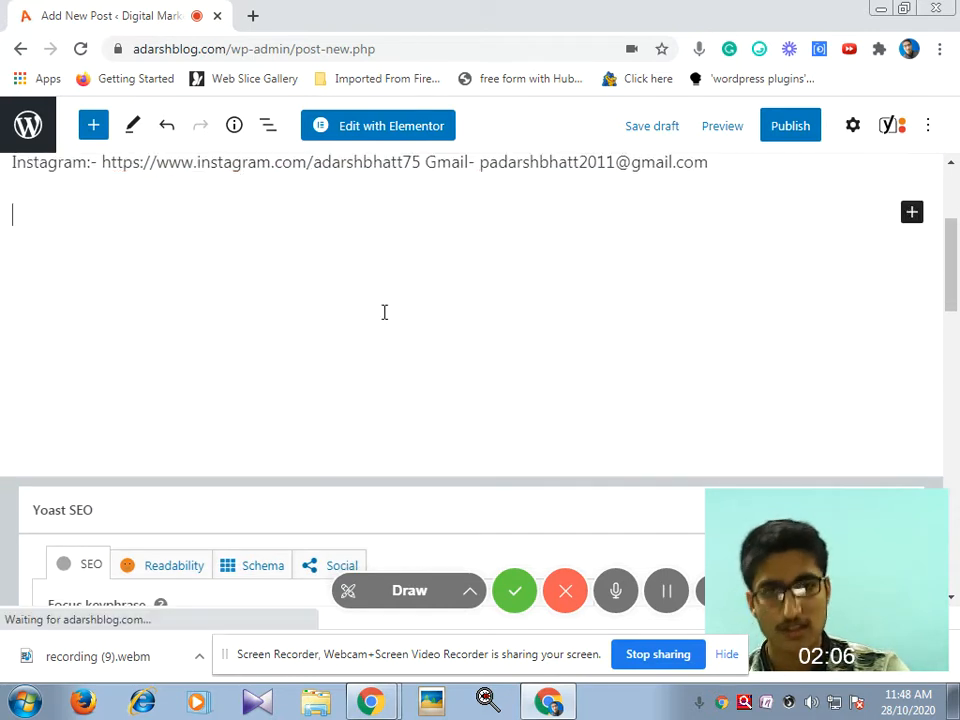
left_click(95, 130)
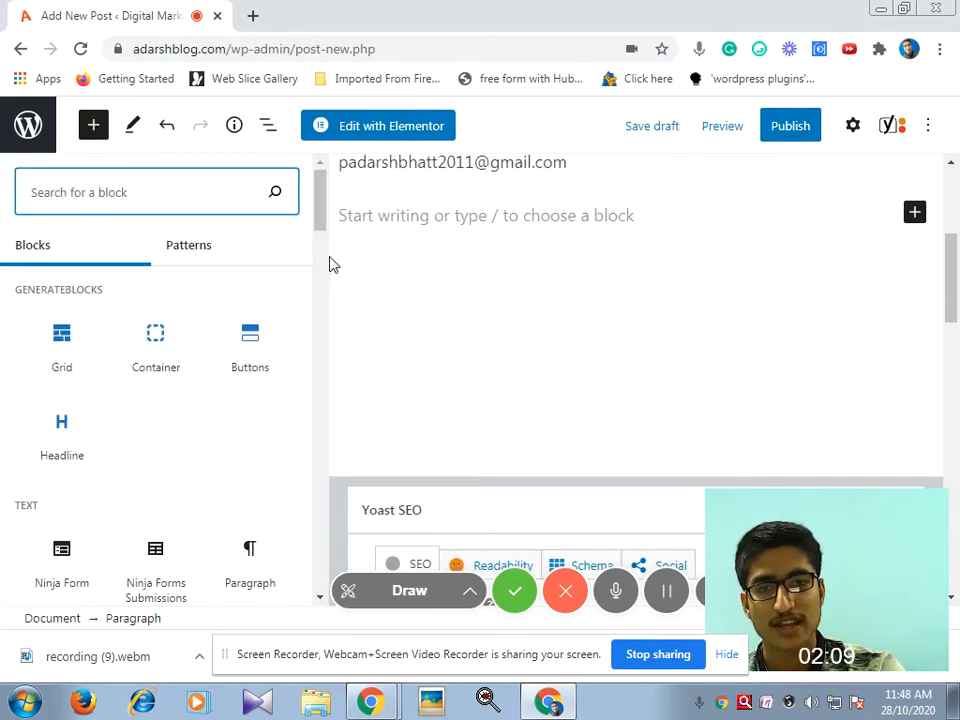
left_click_drag(322, 215, 321, 270)
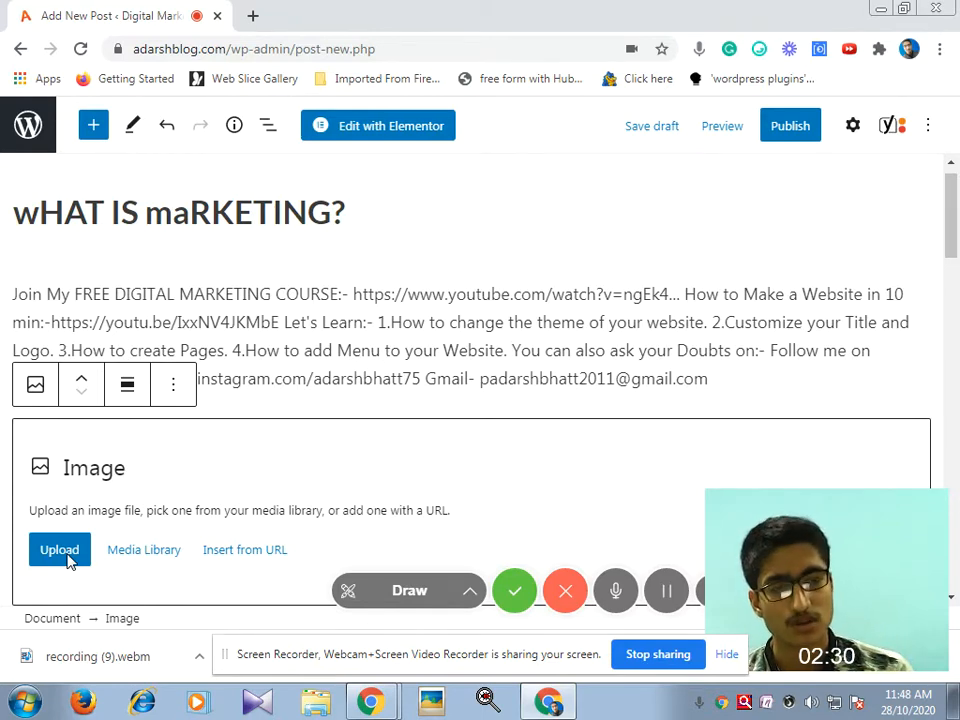
Step: Fill the Image block with CTA-News.png from the media library
left_click(68, 553)
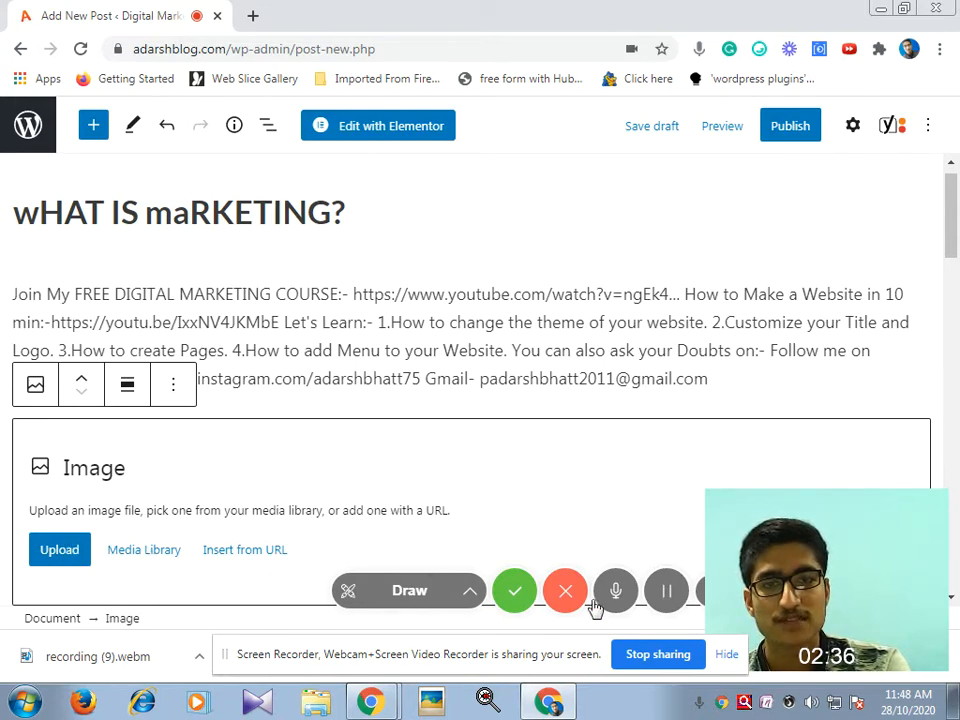
left_click(668, 599)
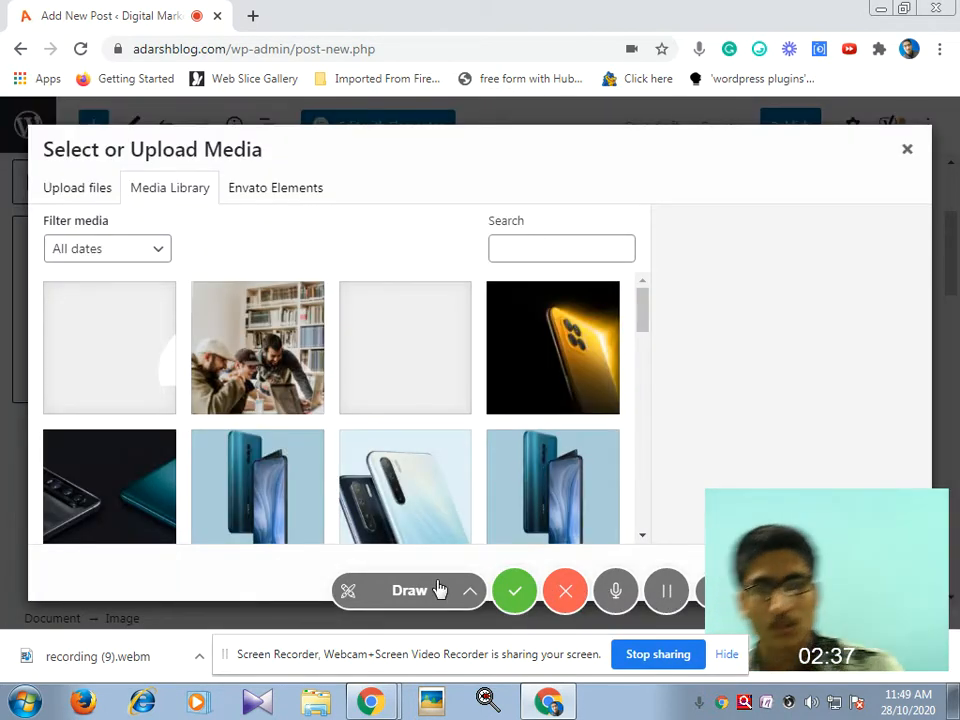
left_click(226, 360)
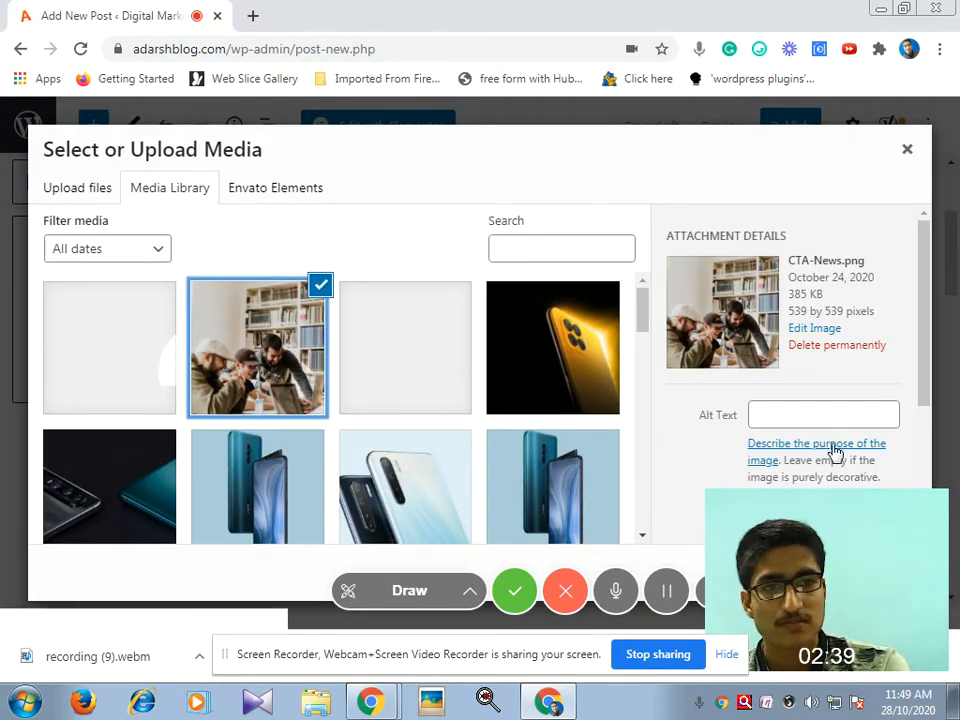
scroll(834, 453, "down", 3)
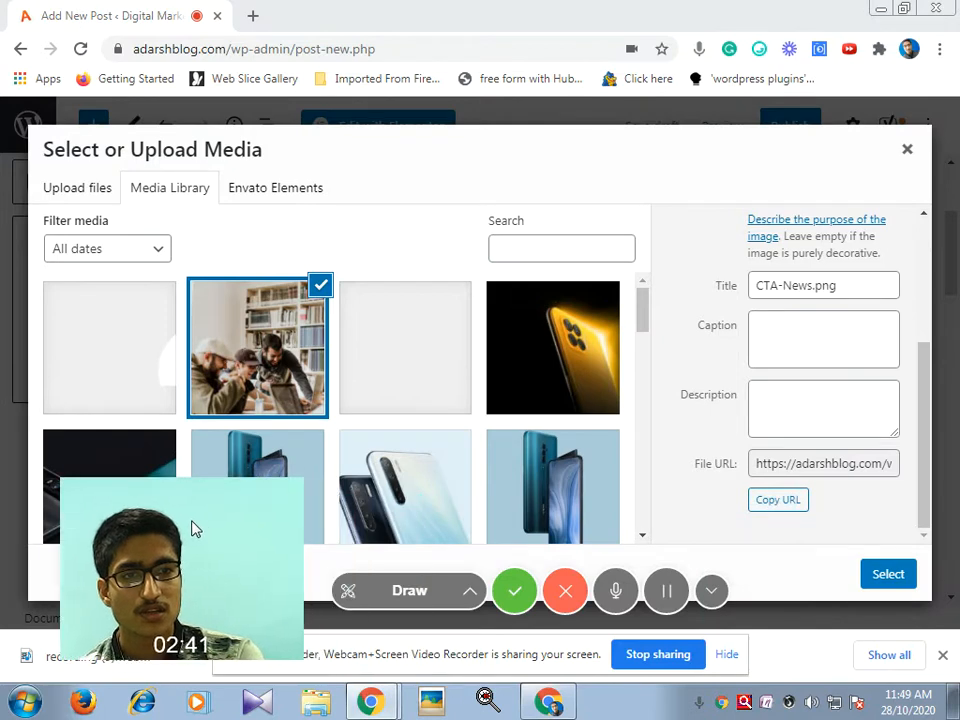
left_click(888, 576)
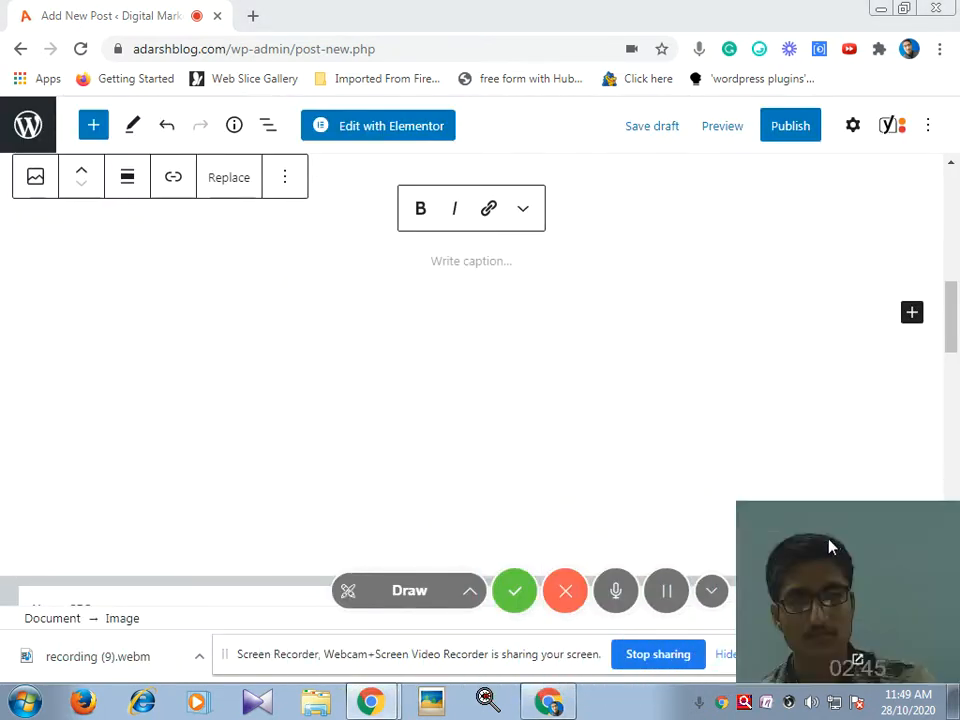
scroll(473, 446, "down", 4)
scroll(473, 446, "up", 9)
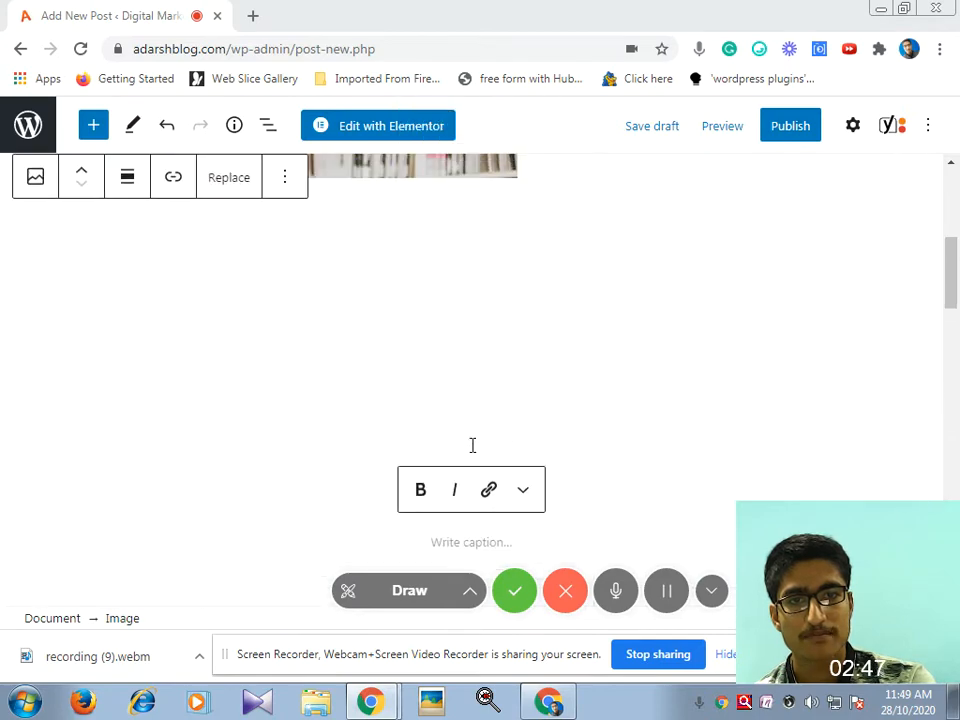
scroll(161, 418, "down", 3)
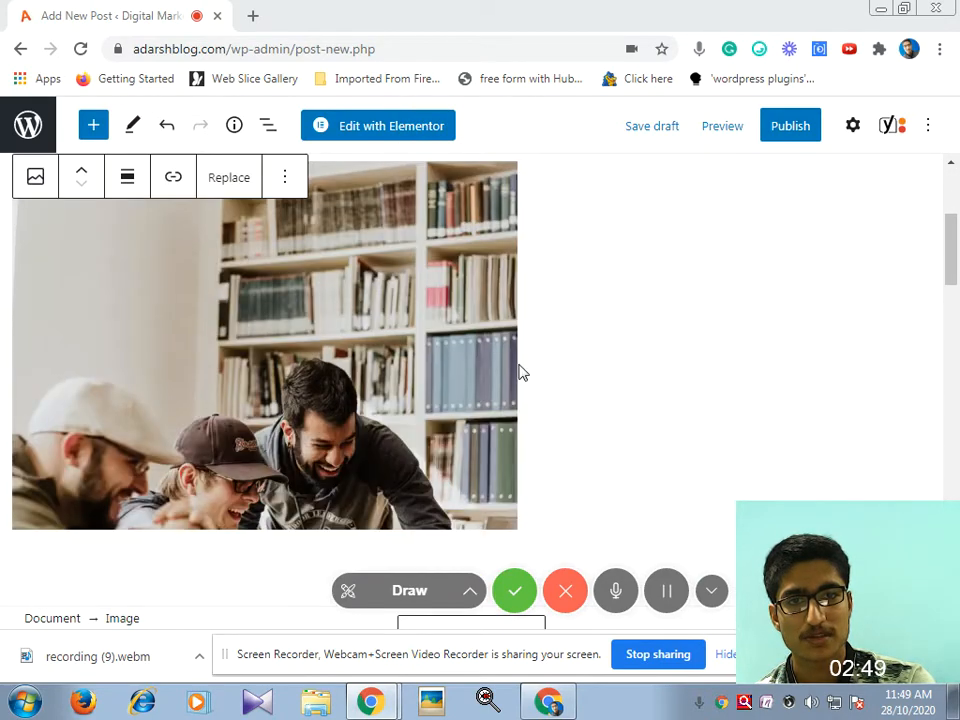
scroll(519, 371, "up", 2)
scroll(519, 371, "down", 2)
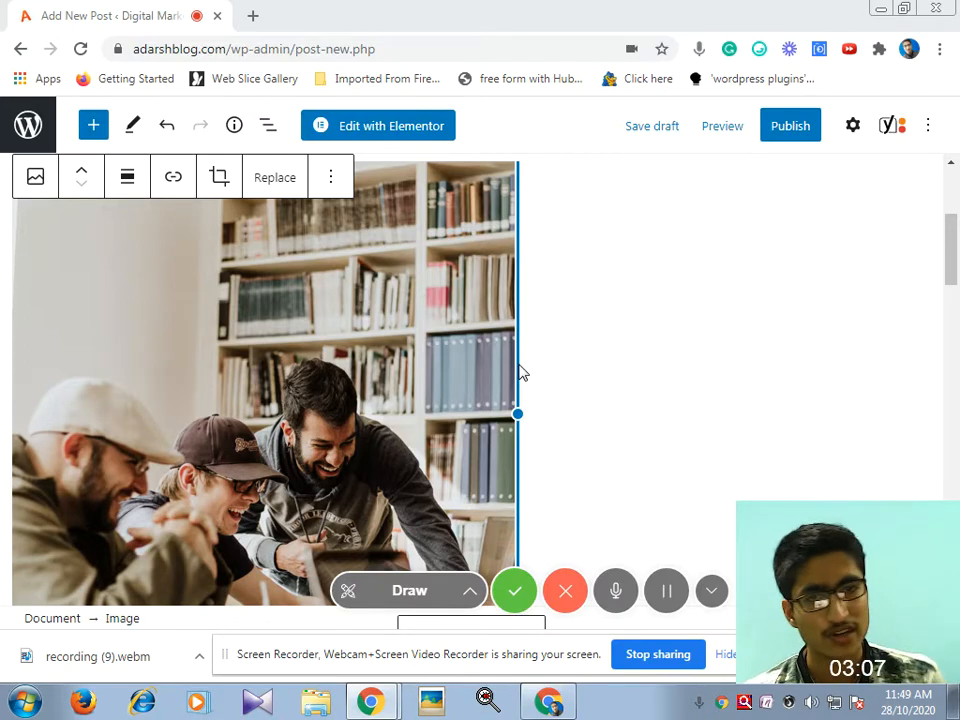
scroll(520, 372, "up", 3)
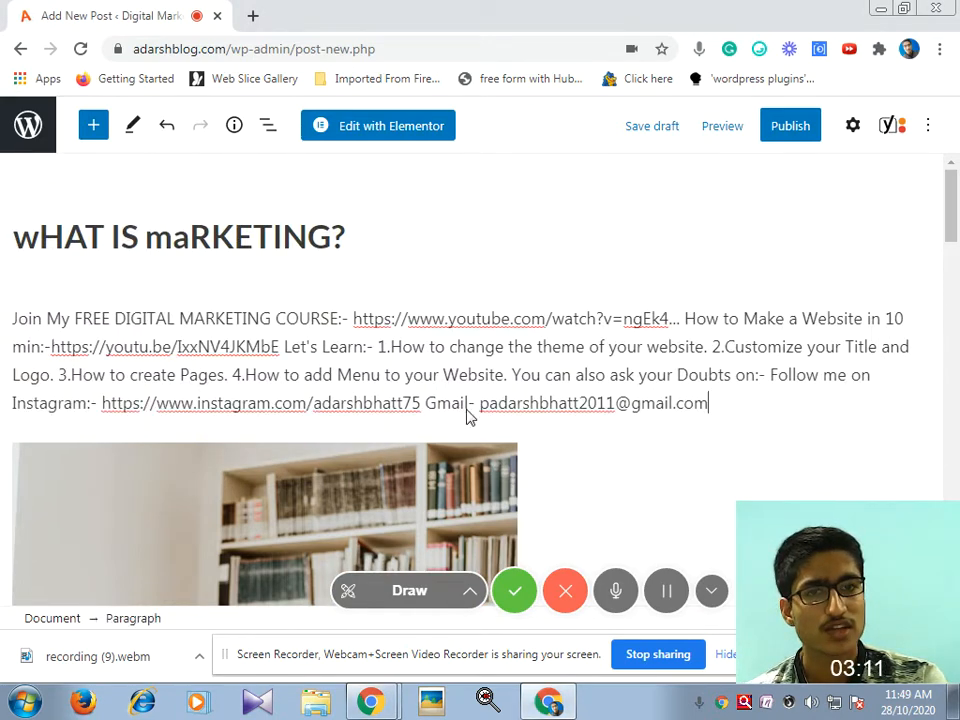
left_click_drag(720, 407, 88, 243)
left_click(531, 249)
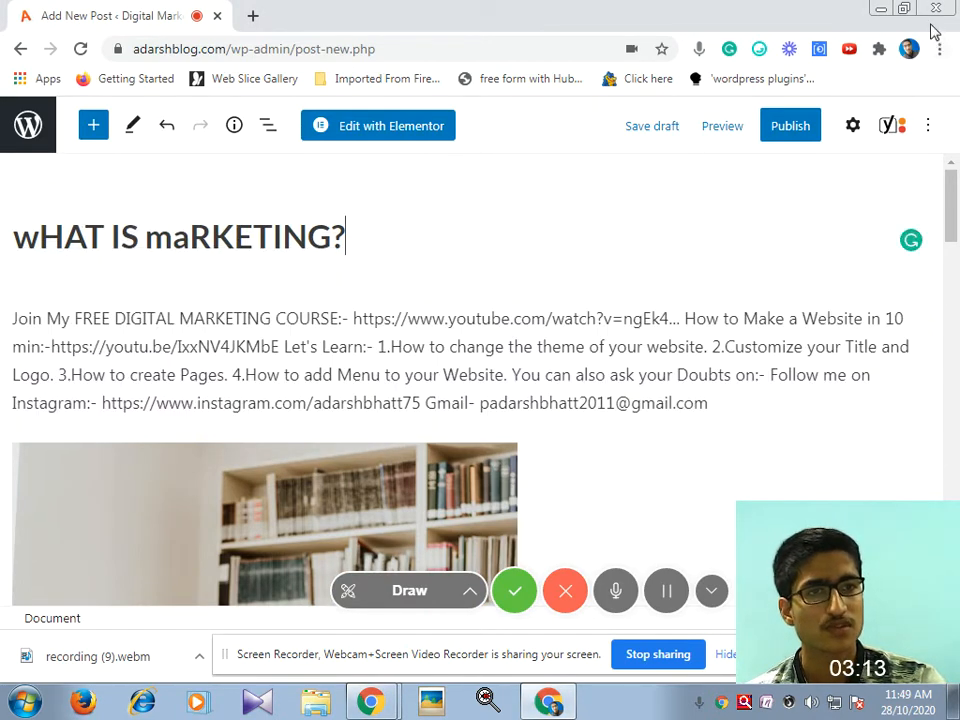
Step: Open the post's document settings and add the tag DIGITAL MARKETIN
left_click(856, 130)
scroll(835, 300, "down", 6)
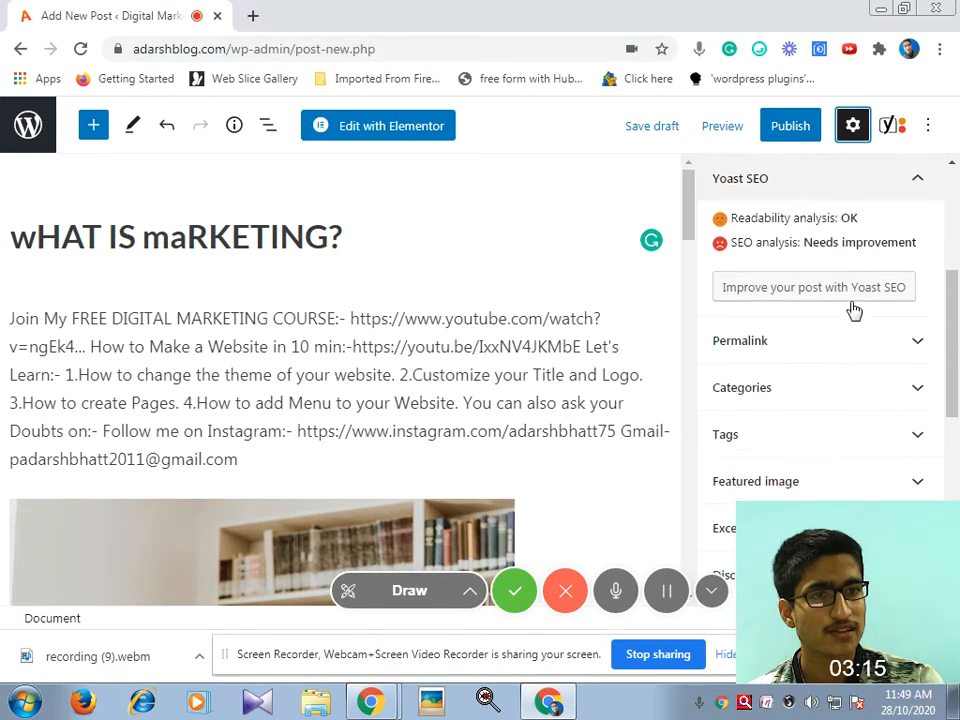
scroll(776, 379, "down", 3)
scroll(776, 379, "up", 6)
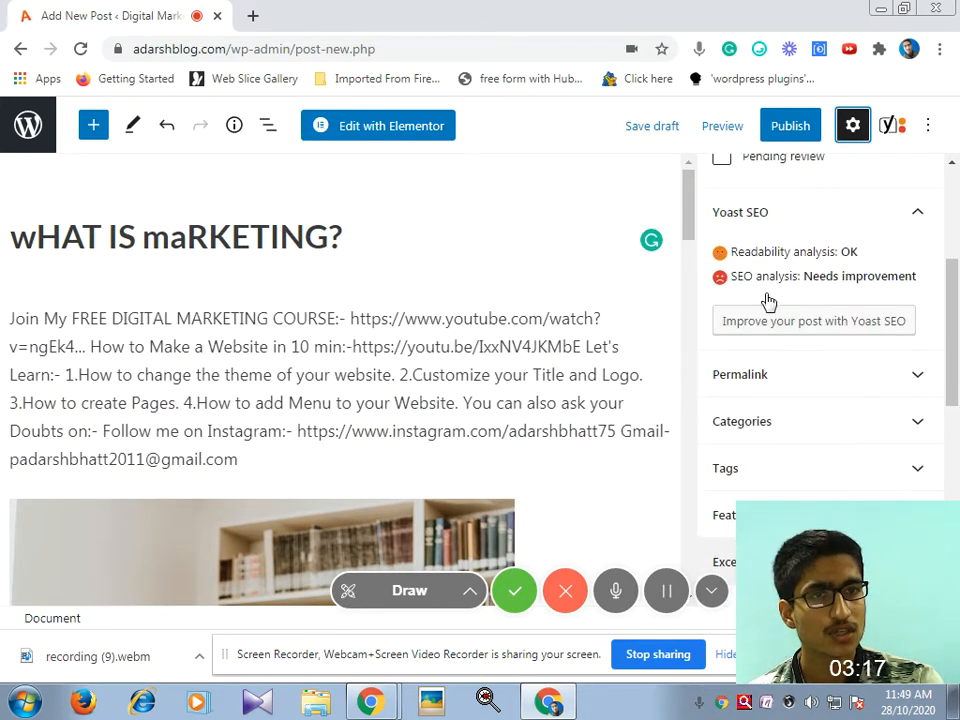
scroll(824, 400, "down", 5)
scroll(801, 403, "up", 4)
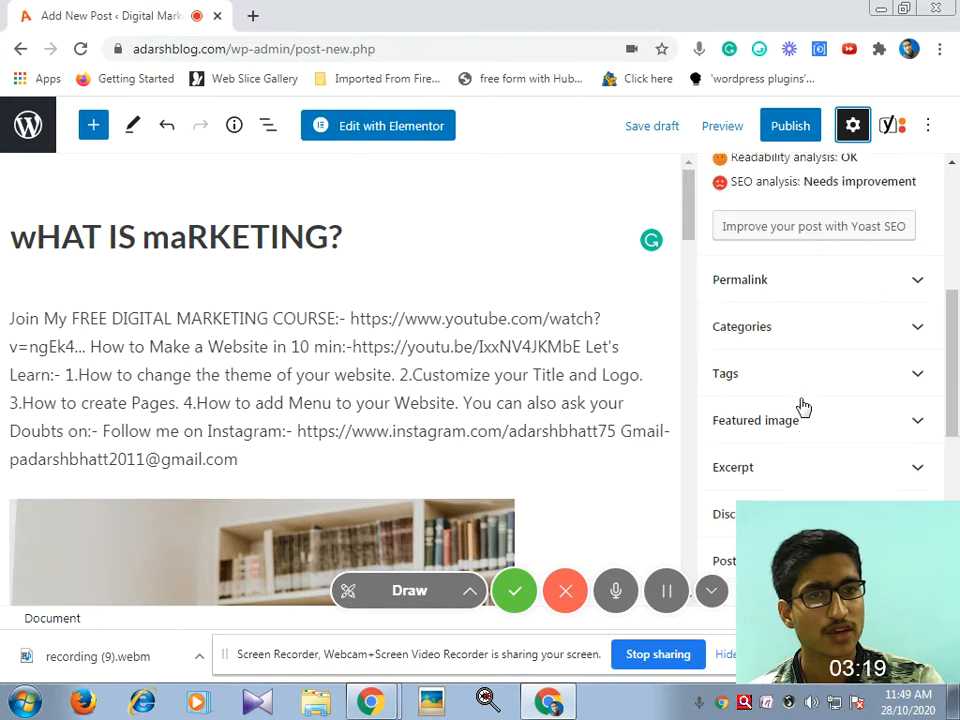
left_click(775, 386)
left_click(766, 444)
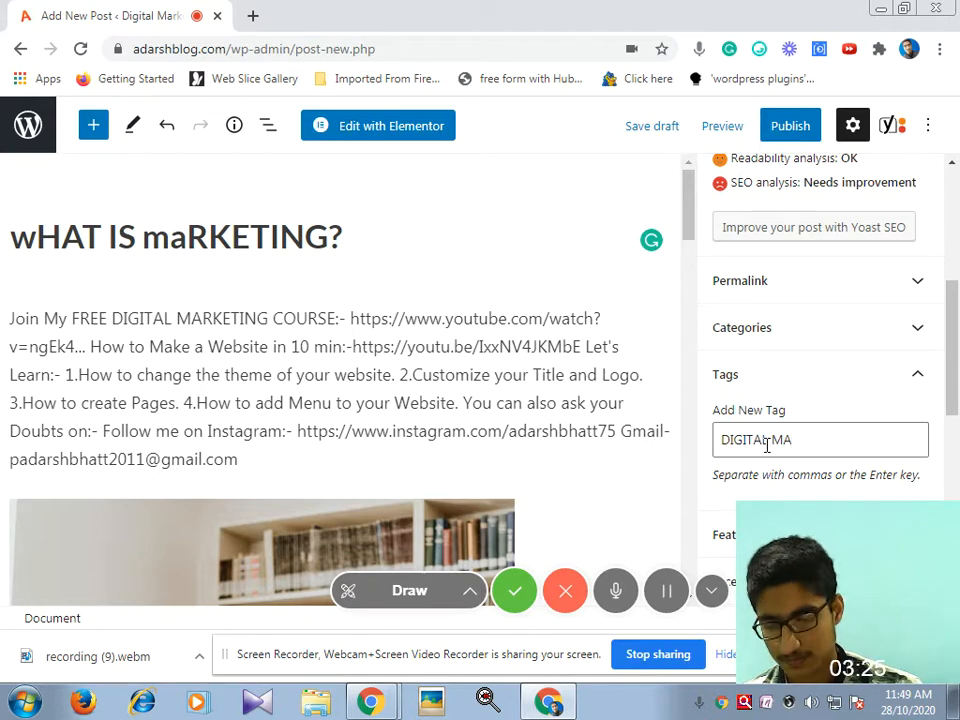
type("DIGITAL MARKETIN")
key("Return")
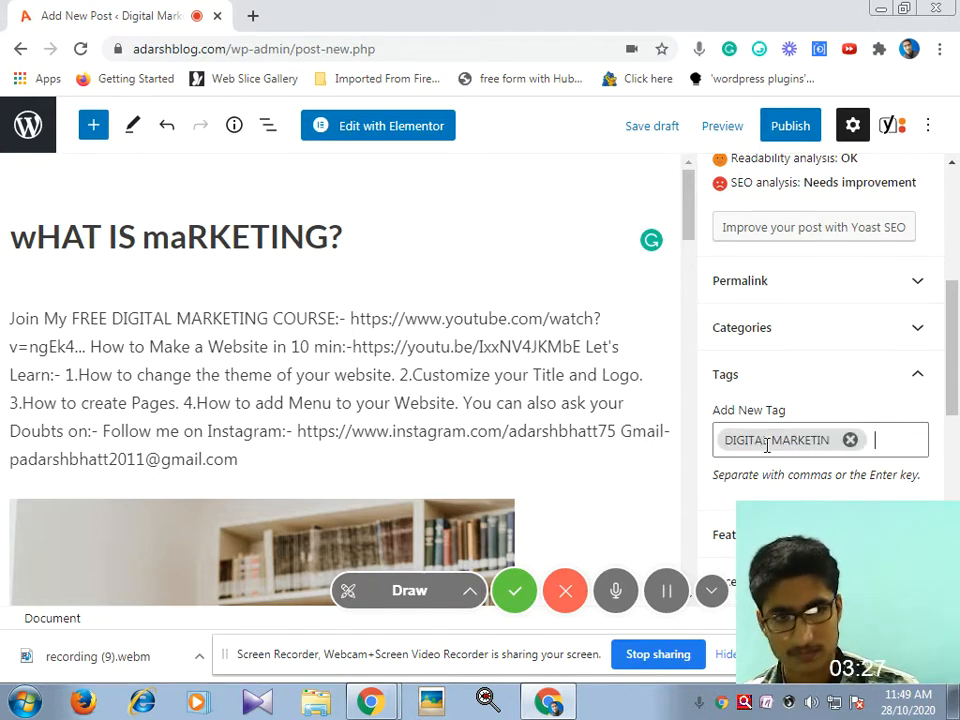
Step: Add MARKETING as a second tag for the post
type("ET")
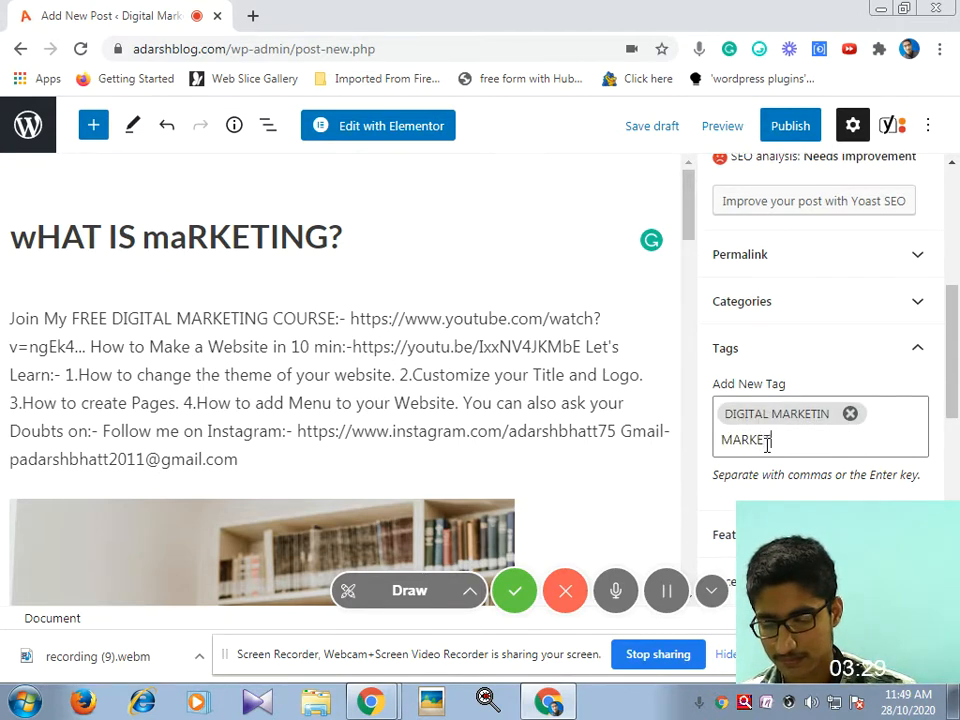
type("ING")
key("Return")
Step: Publish the post with public visibility, effective immediately, and confirm the pre-publish check
scroll(765, 444, "down", 5)
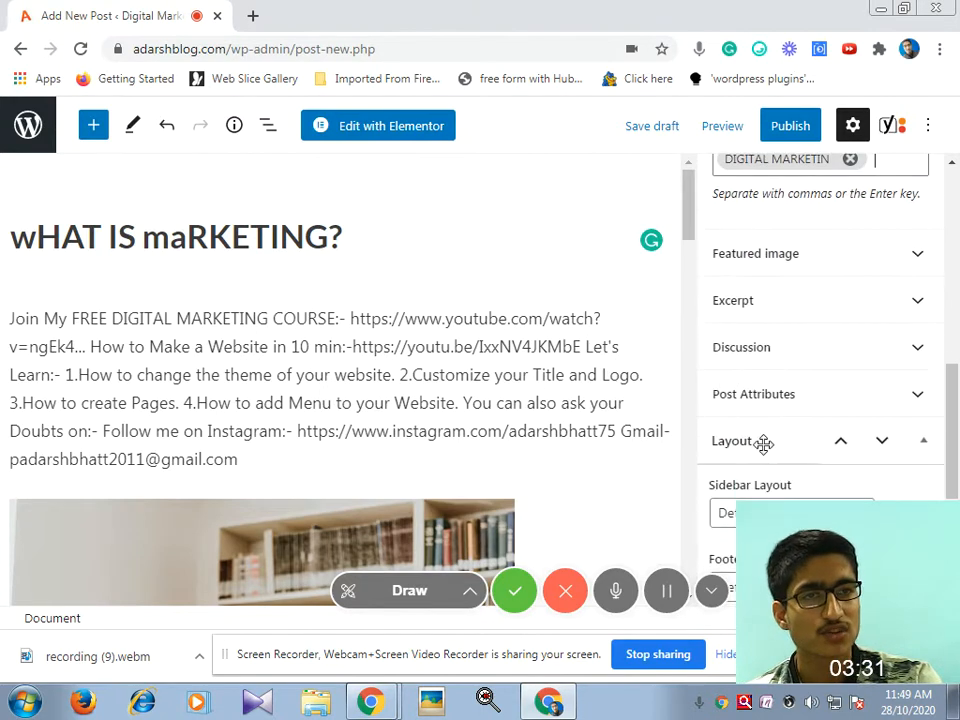
scroll(765, 444, "up", 6)
left_click(815, 128)
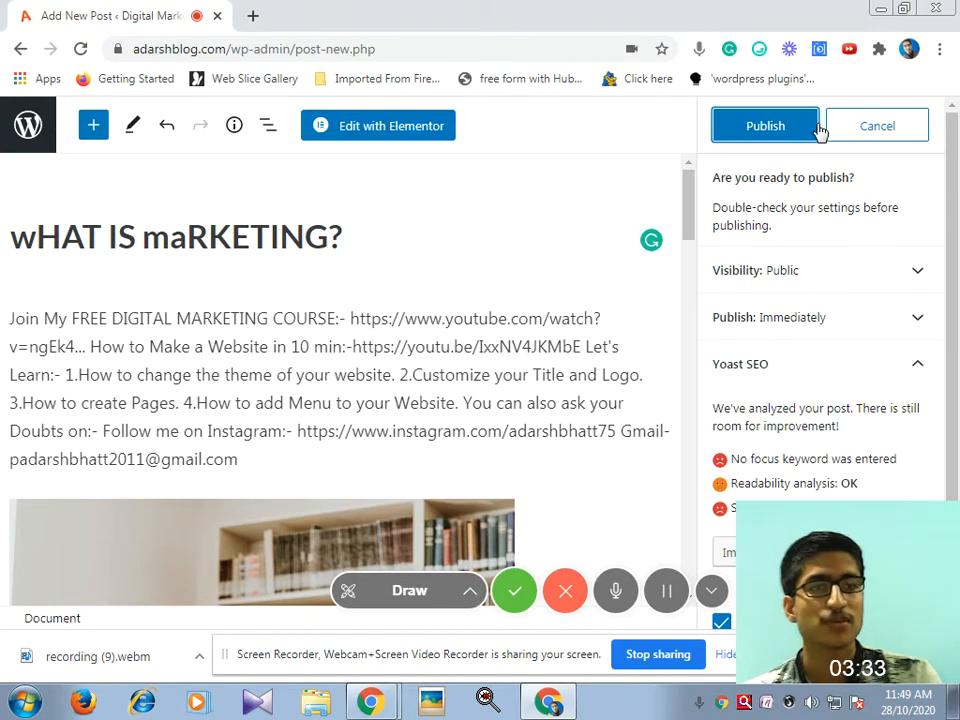
left_click(797, 121)
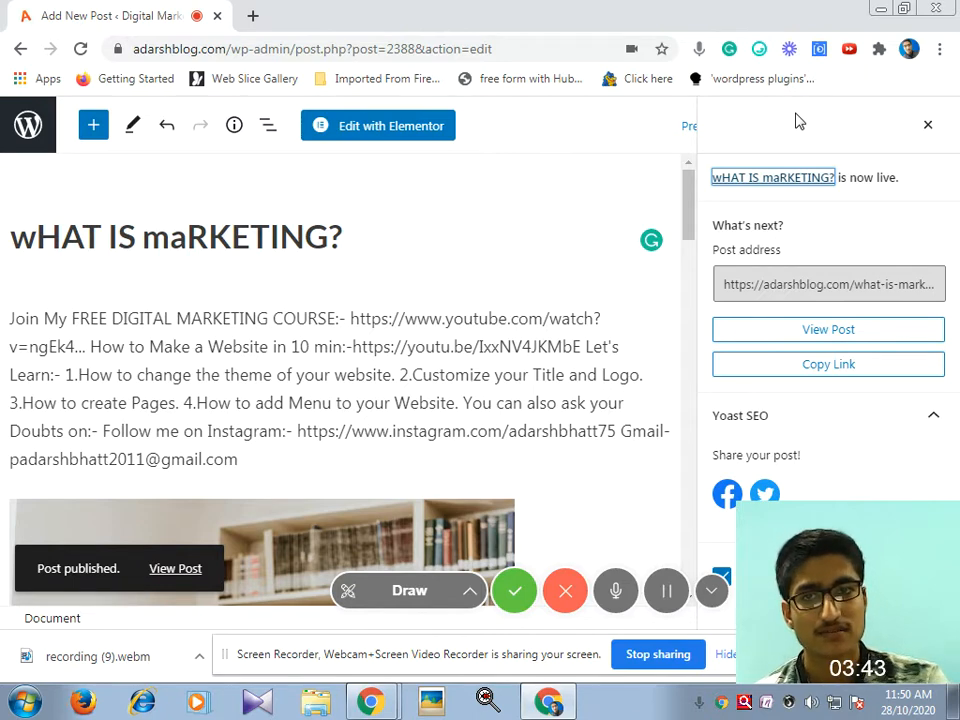
Step: Leave the editor for the WordPress dashboard and visit the live site from there
left_click(19, 48)
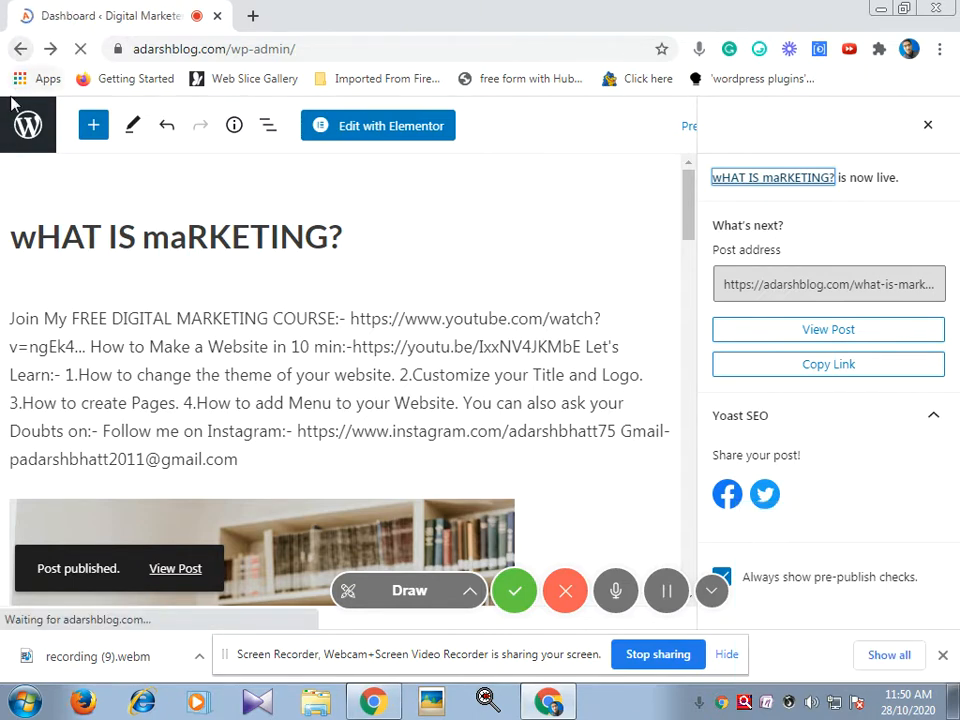
mouse_move(120, 115)
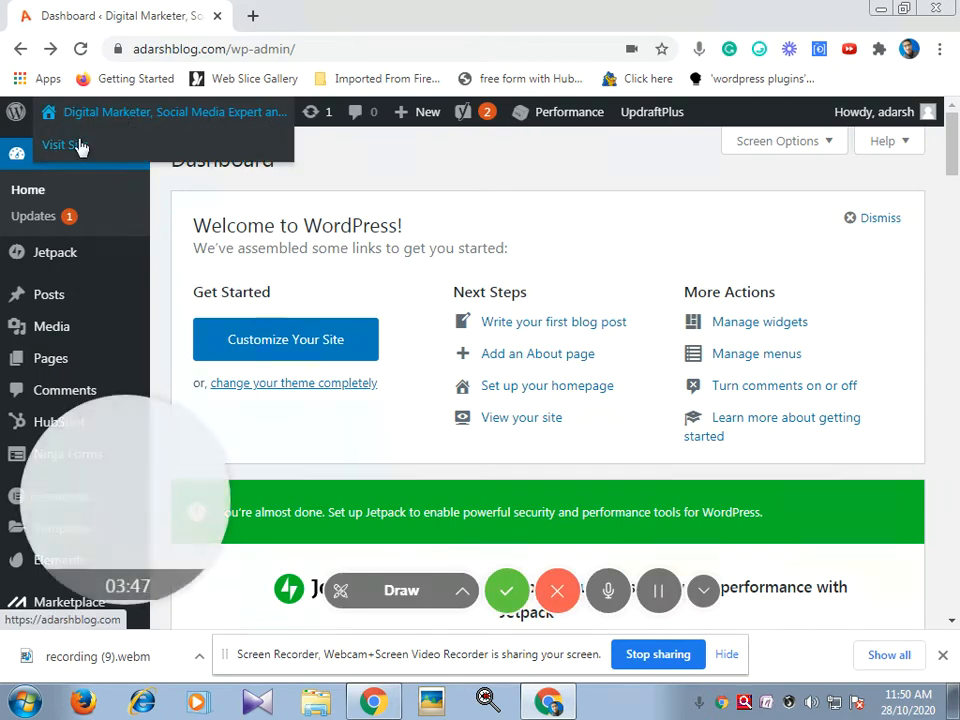
left_click(79, 146)
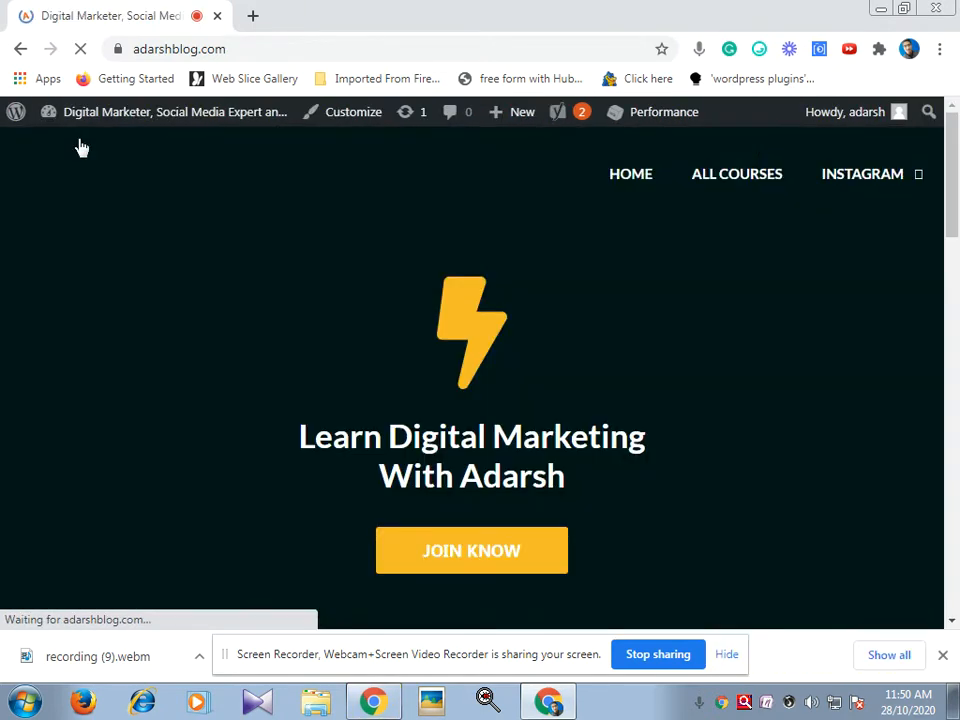
Step: Look through the blog posts on the homepage and open the "wHAT IS maRKETING?" post
scroll(422, 321, "down", 5)
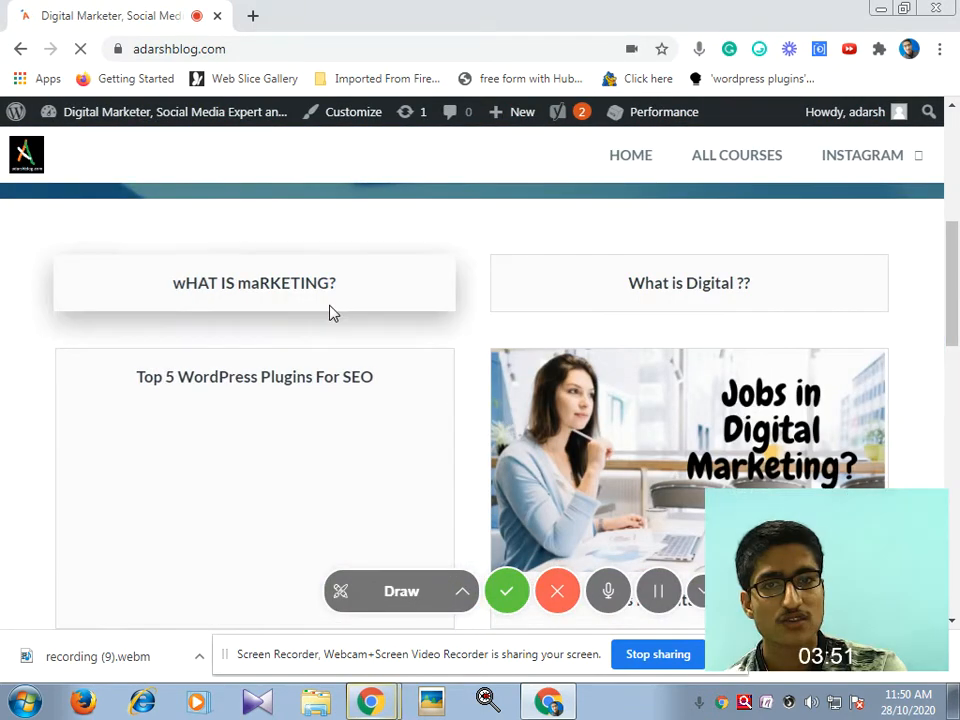
scroll(296, 396, "up", 2)
scroll(454, 375, "down", 5)
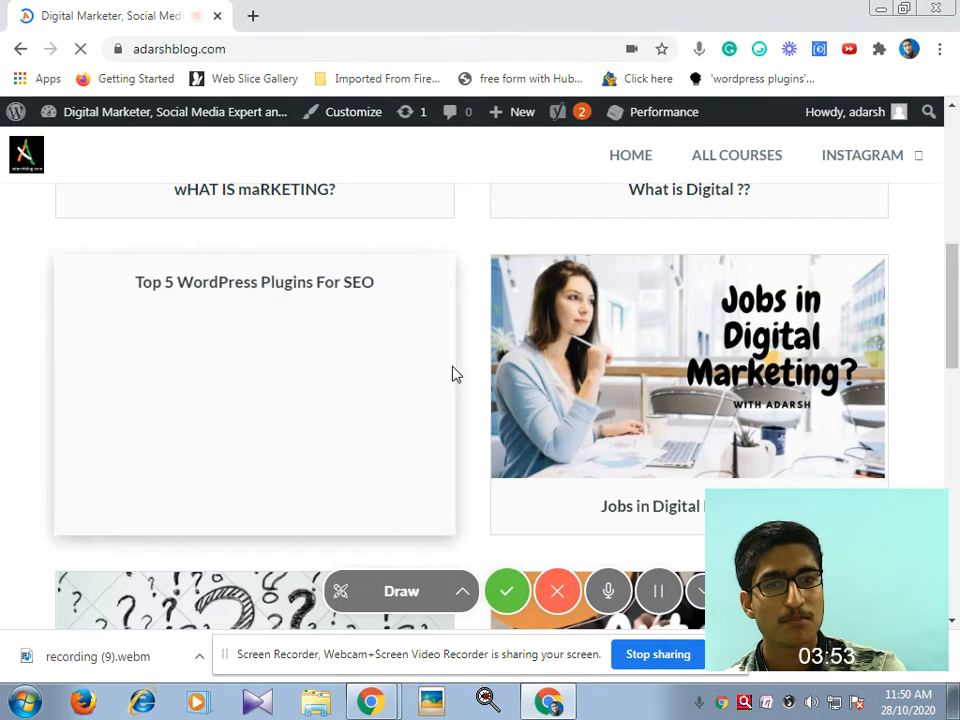
scroll(388, 518, "down", 2)
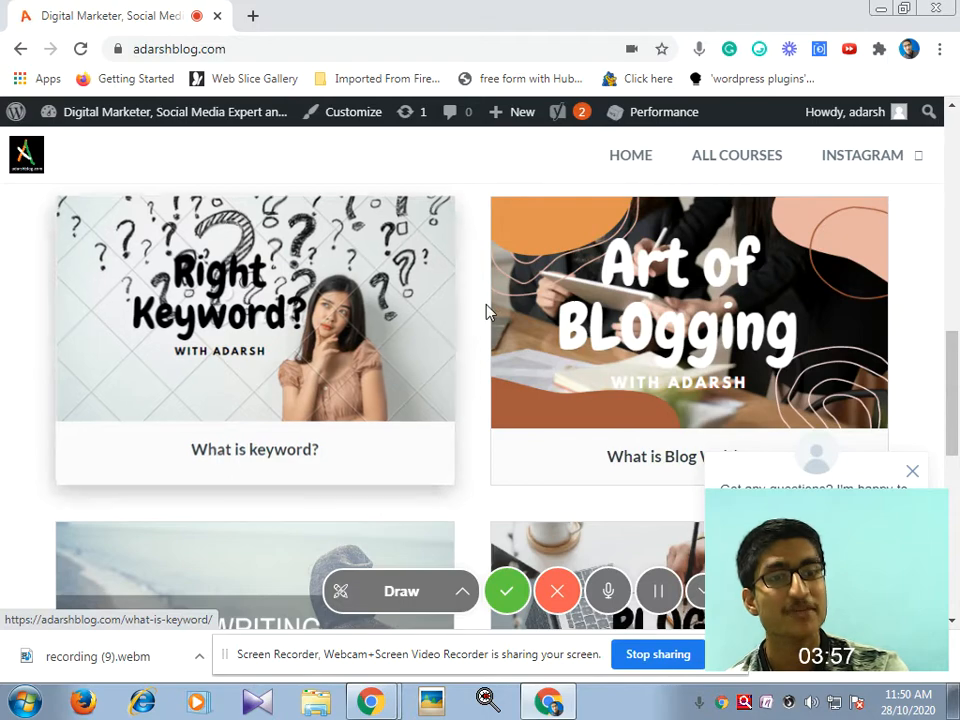
scroll(476, 392, "up", 5)
left_click(234, 288)
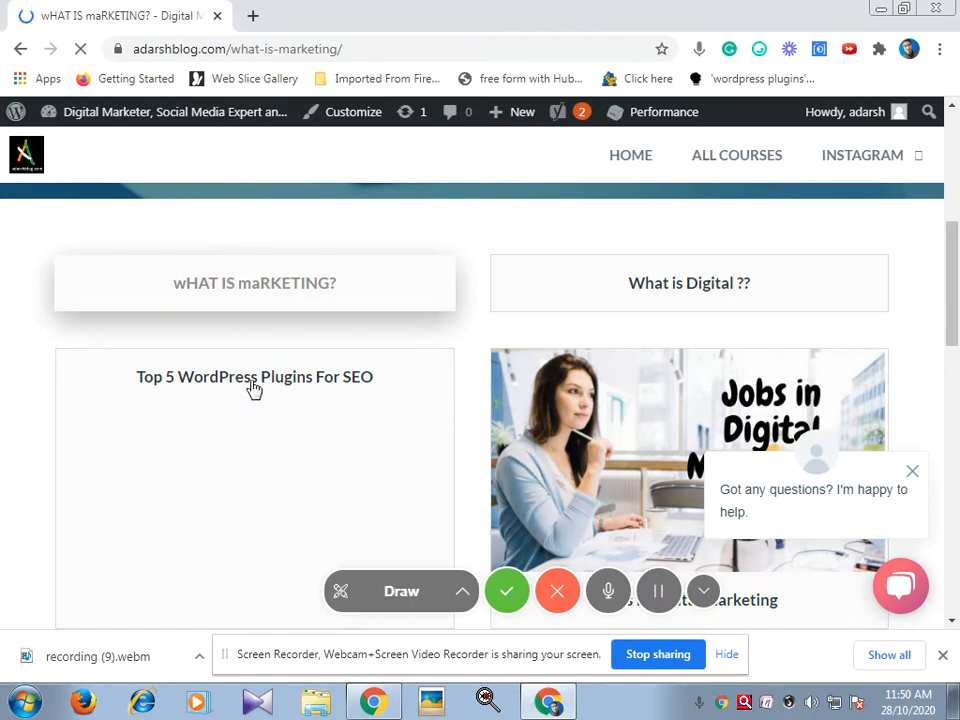
Step: Examine the published post's title, paragraph text and image on the live site
scroll(274, 296, "down", 10)
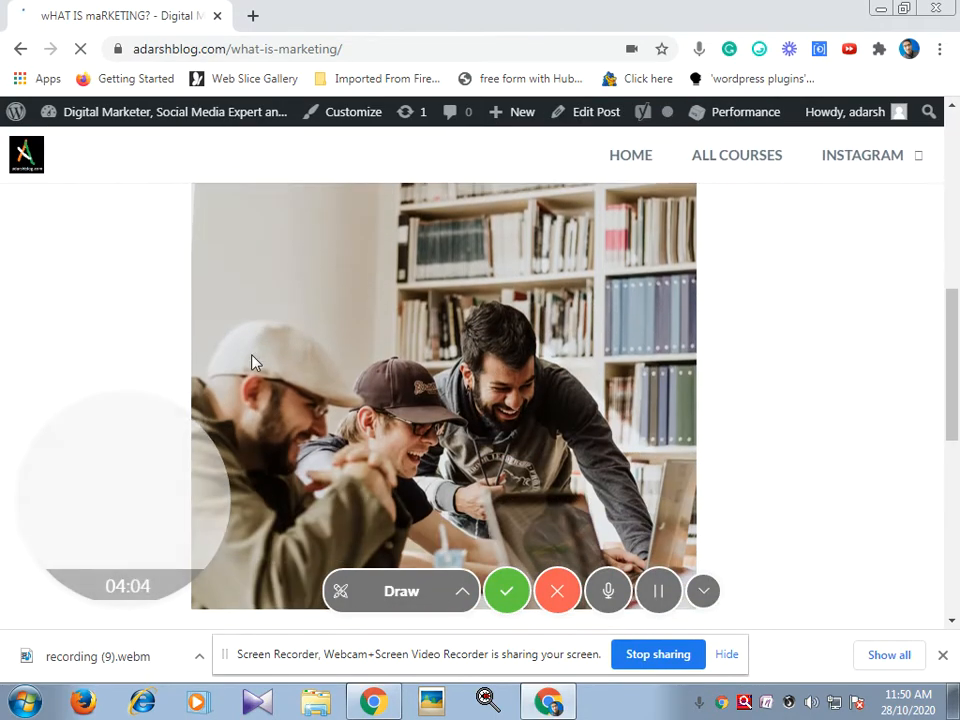
scroll(528, 400, "up", 10)
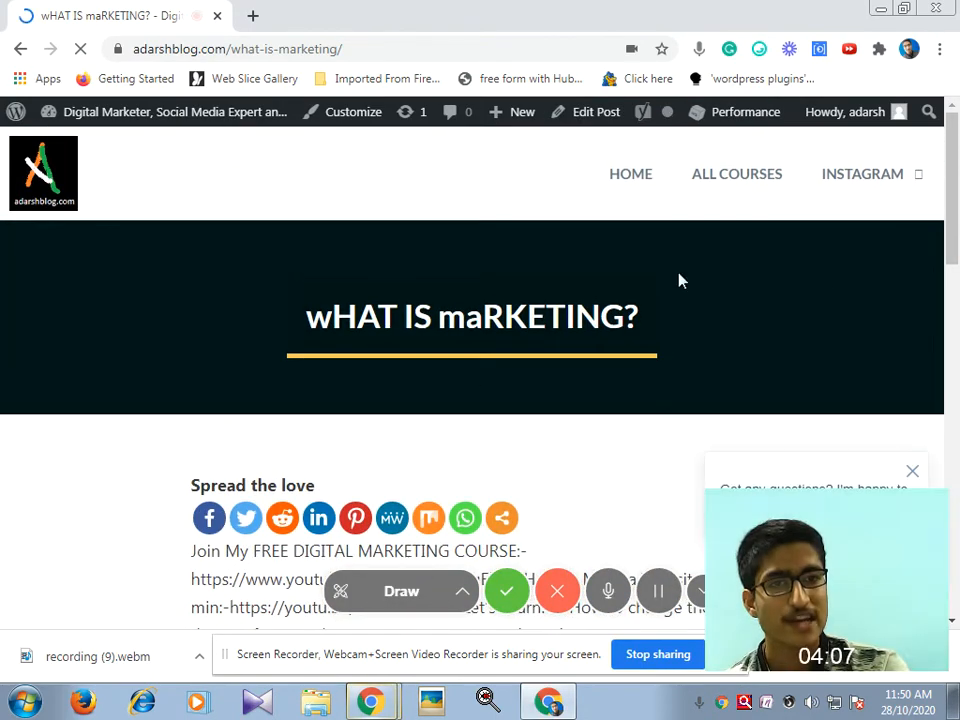
left_click_drag(296, 321, 306, 484)
scroll(306, 484, "down", 4)
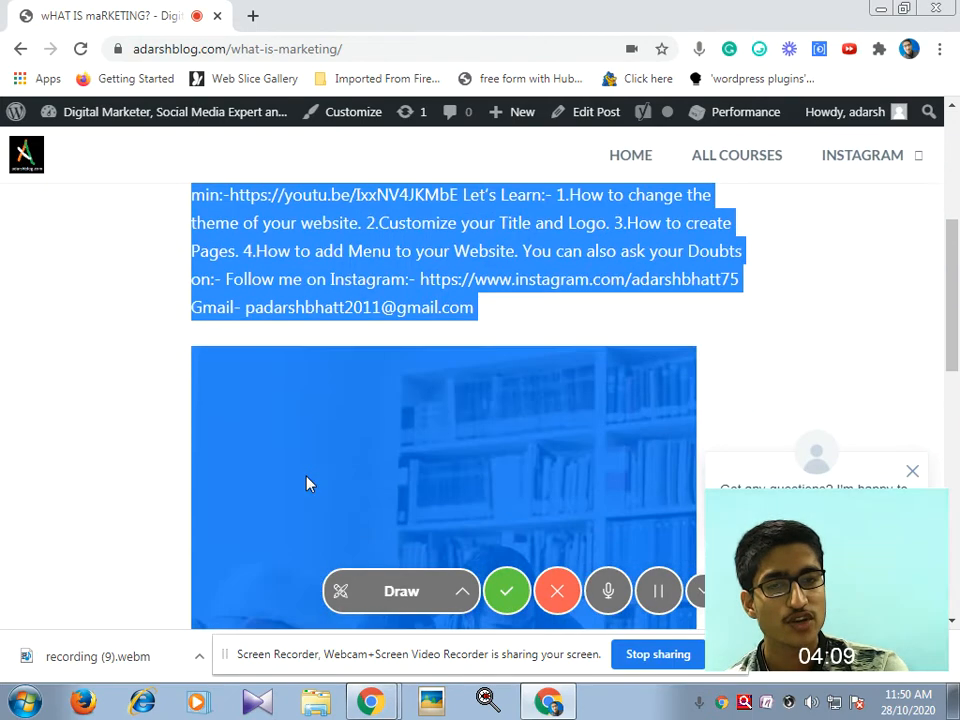
scroll(309, 476, "up", 4)
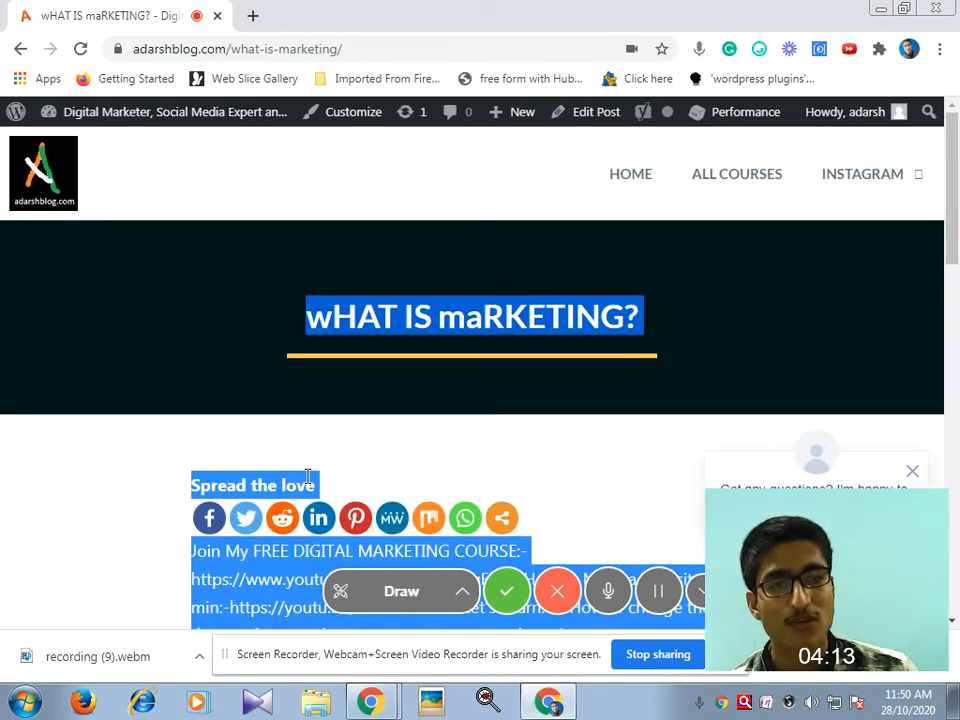
Step: Go back to the site's homepage and return to the WordPress admin dashboard
left_click(19, 48)
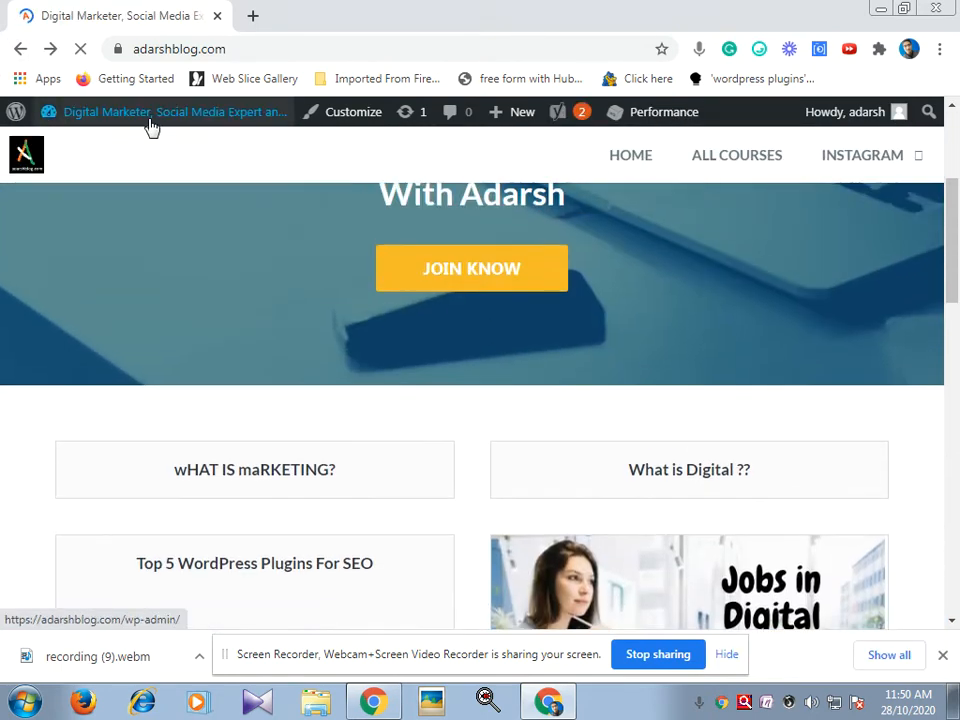
mouse_move(146, 114)
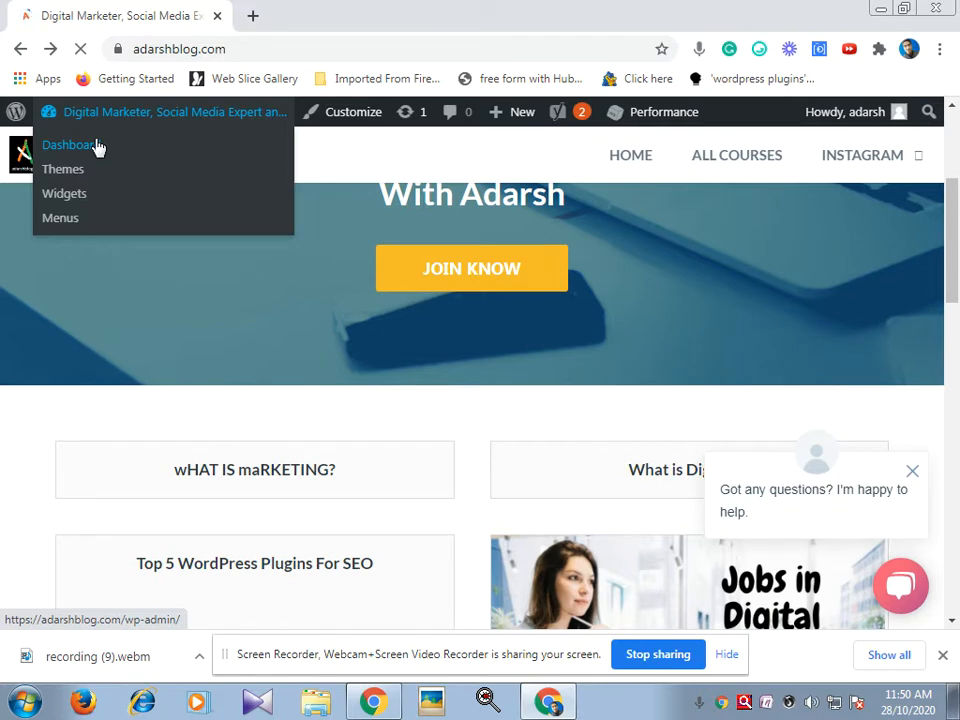
left_click(97, 147)
Step: Open the list of all pages and look through its entries
mouse_move(57, 333)
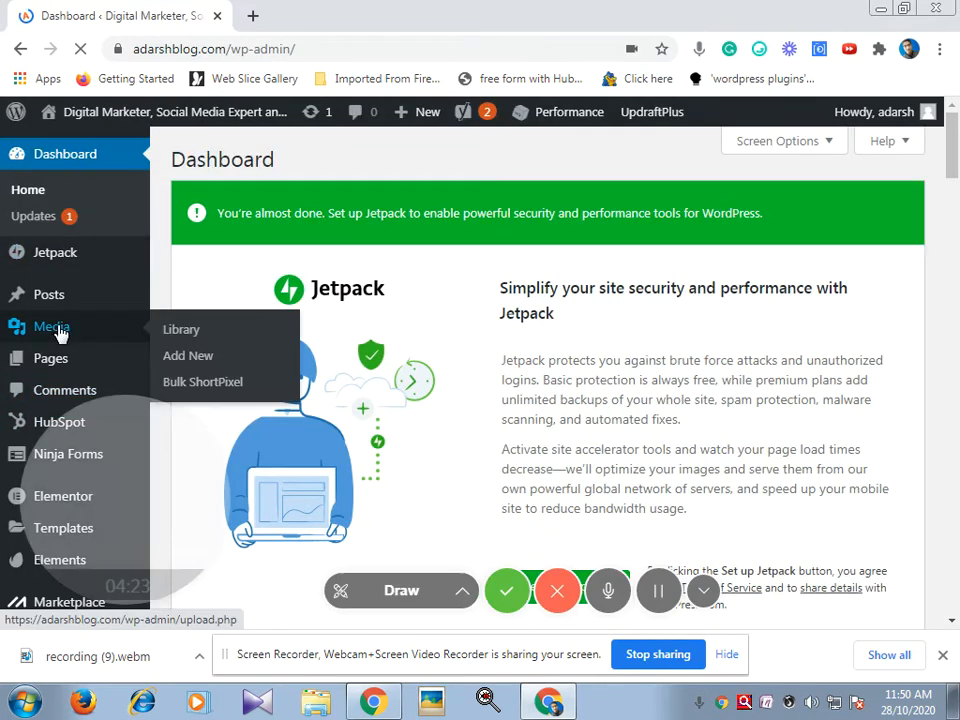
left_click(76, 370)
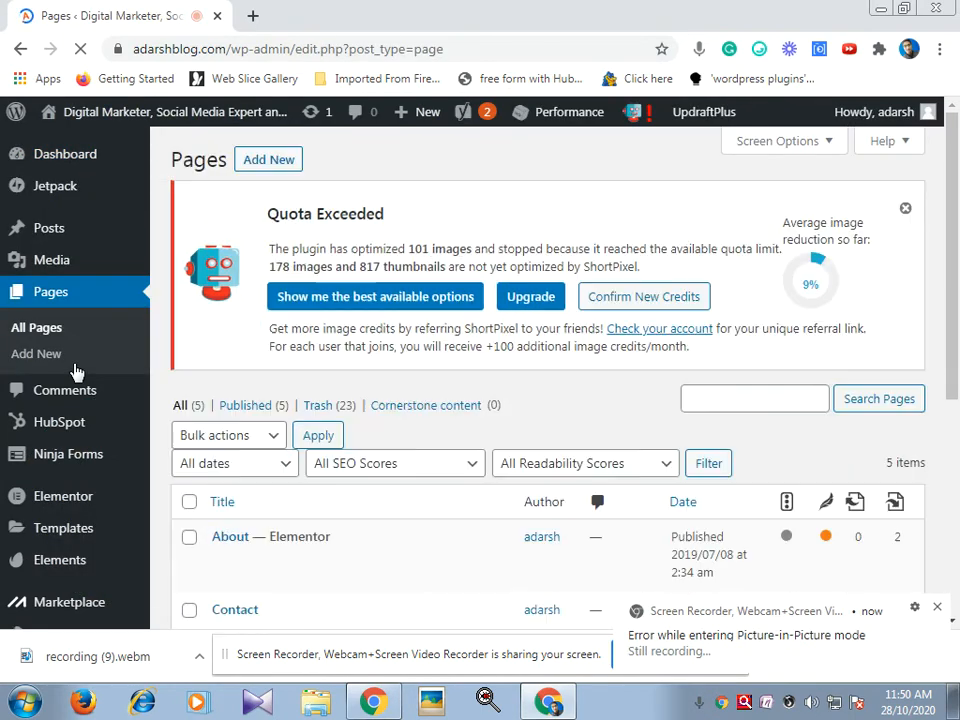
scroll(460, 428, "down", 3)
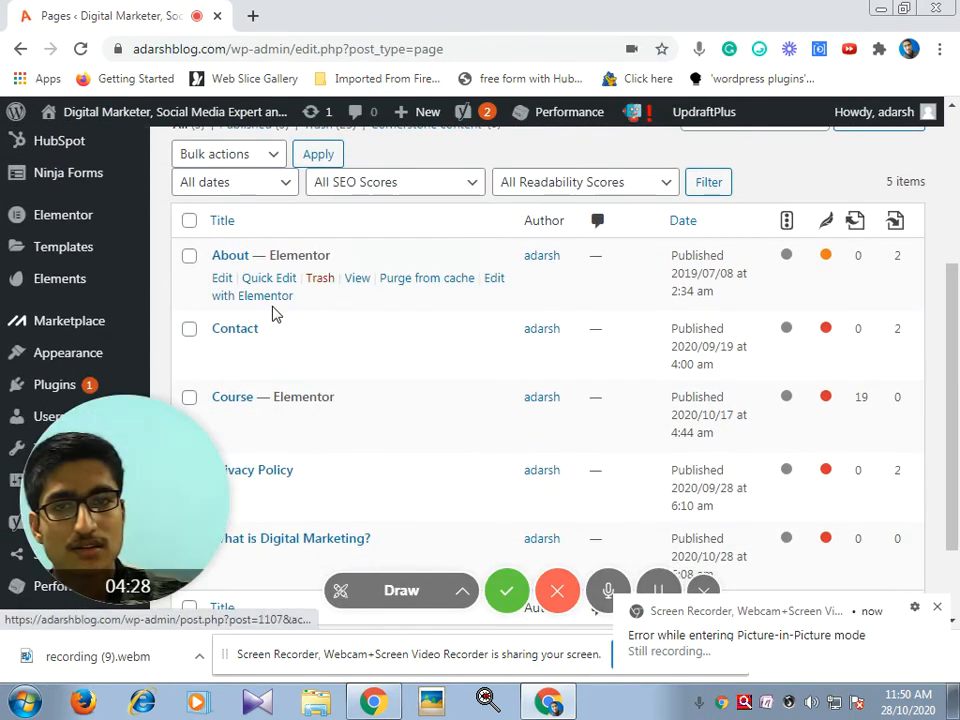
scroll(15, 190, "up", 3)
Step: Open the list of all posts and reopen the "wHAT IS maRKETING?" post for editing
left_click(58, 227)
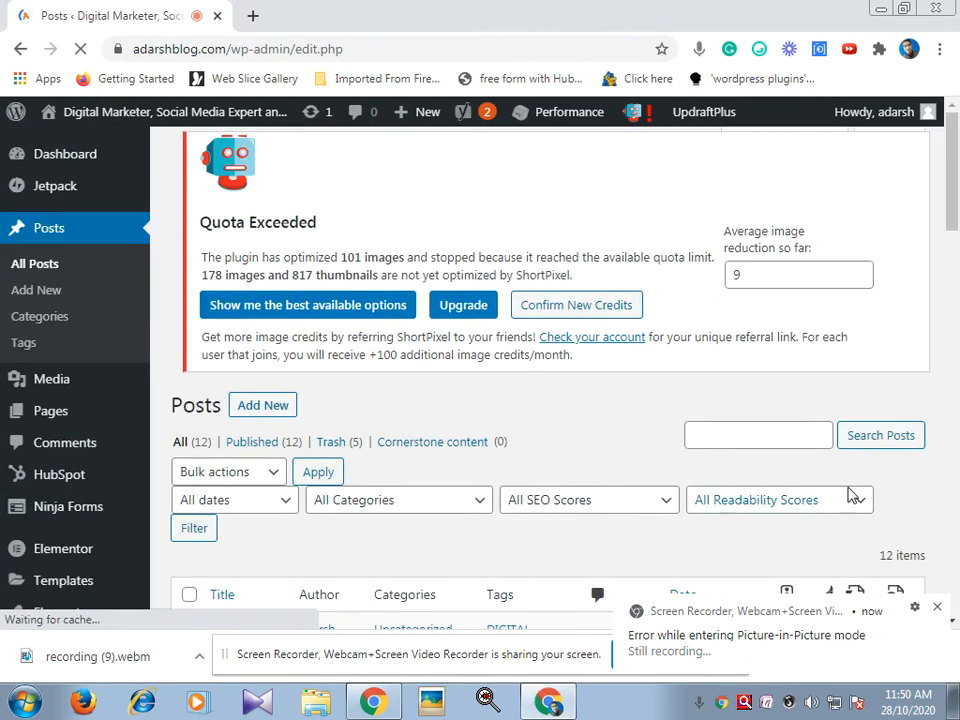
scroll(451, 451, "down", 3)
scroll(223, 313, "down", 1)
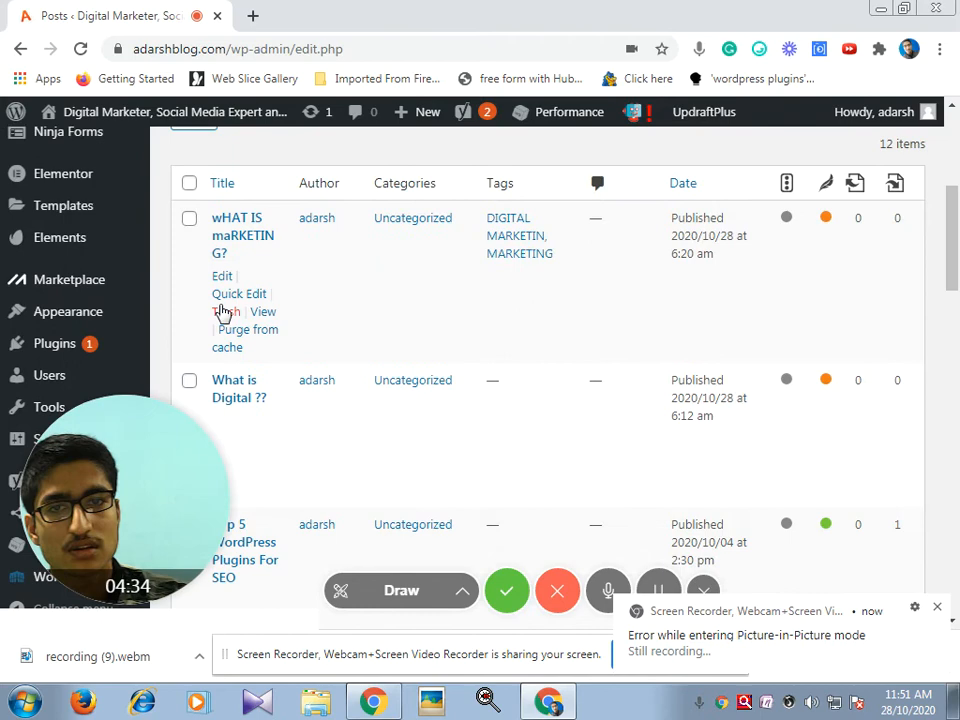
scroll(231, 332, "up", 1)
scroll(222, 315, "down", 2)
left_click(221, 188)
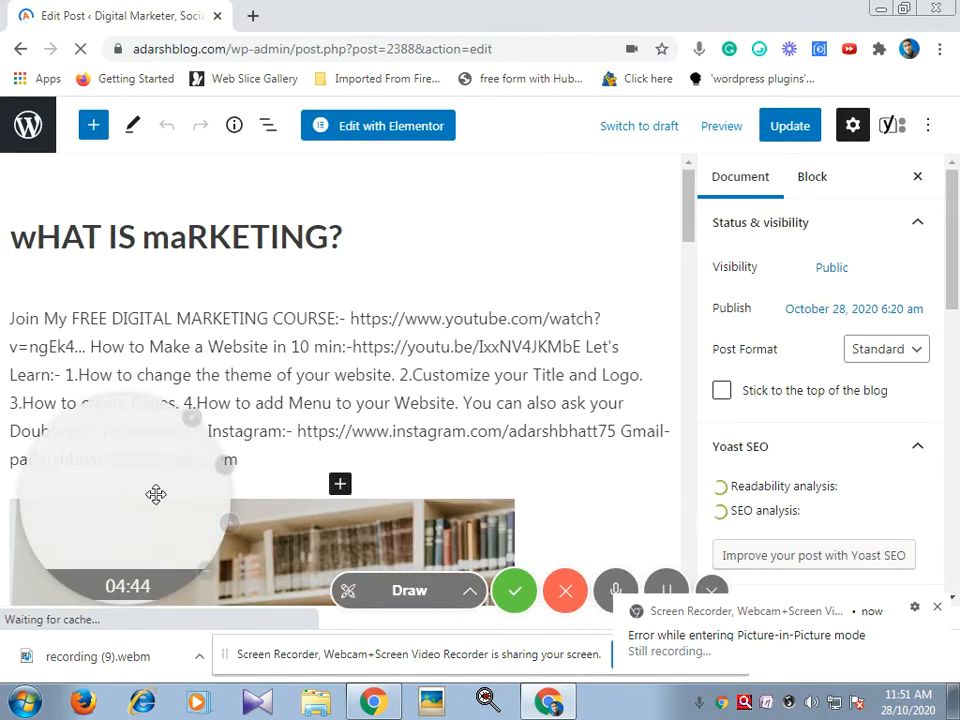
Step: Look over the reopened post's content and the sections of its document settings
left_click_drag(157, 495, 836, 508)
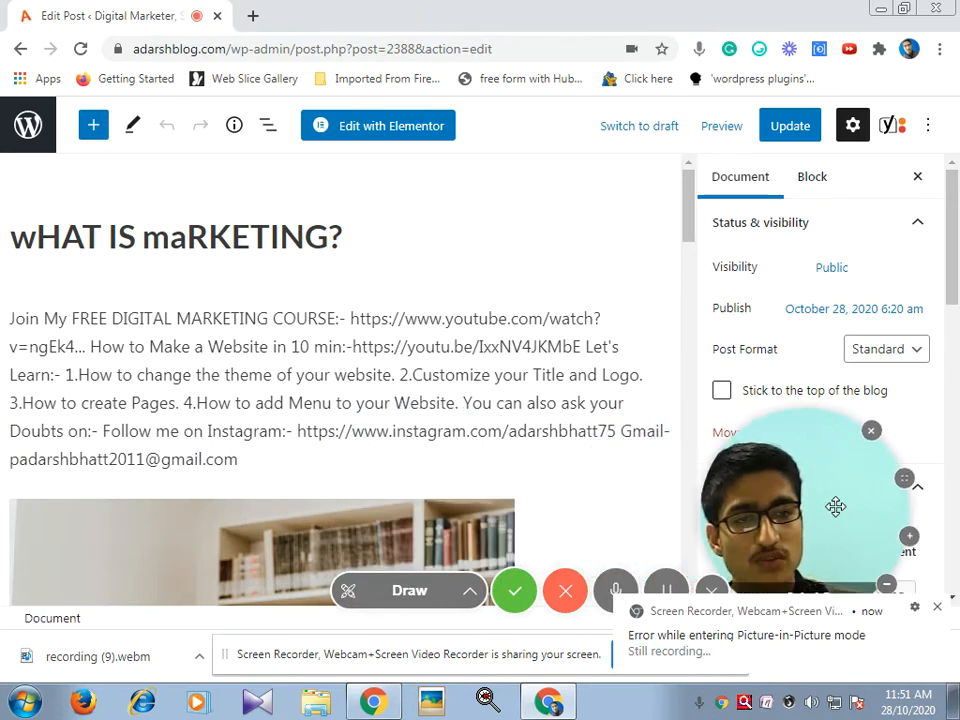
left_click(936, 611)
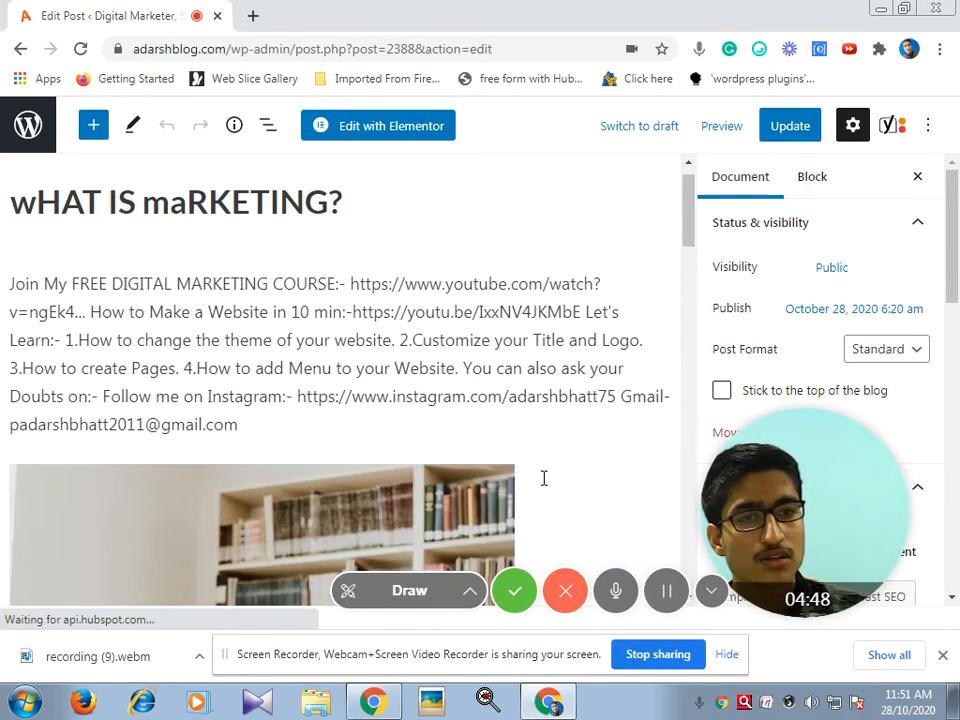
scroll(549, 407, "down", 3)
scroll(610, 302, "up", 3)
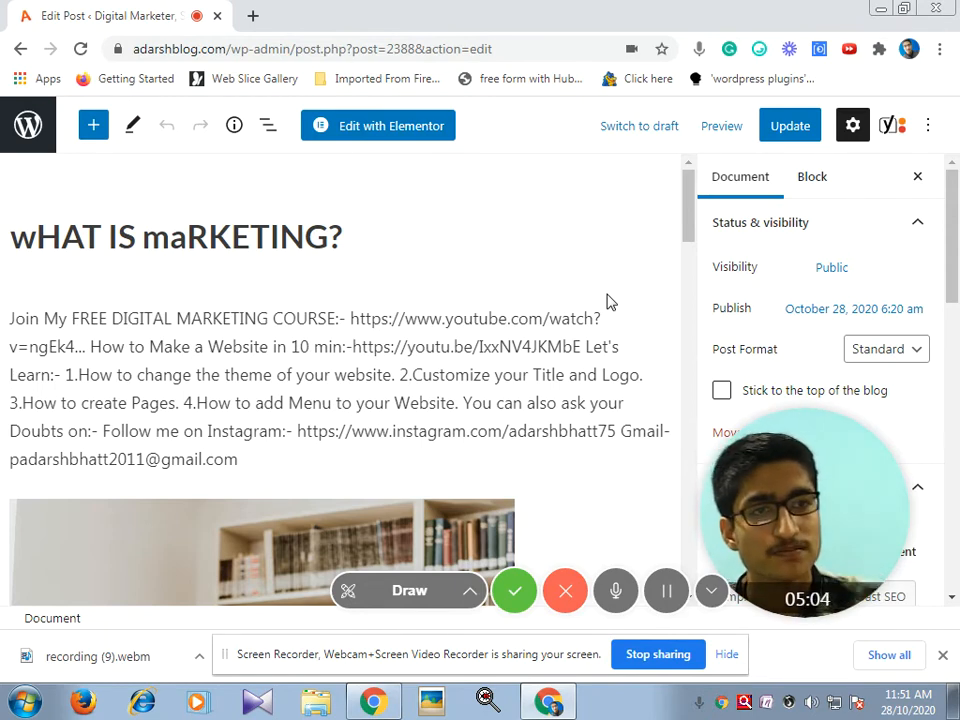
scroll(815, 290, "down", 8)
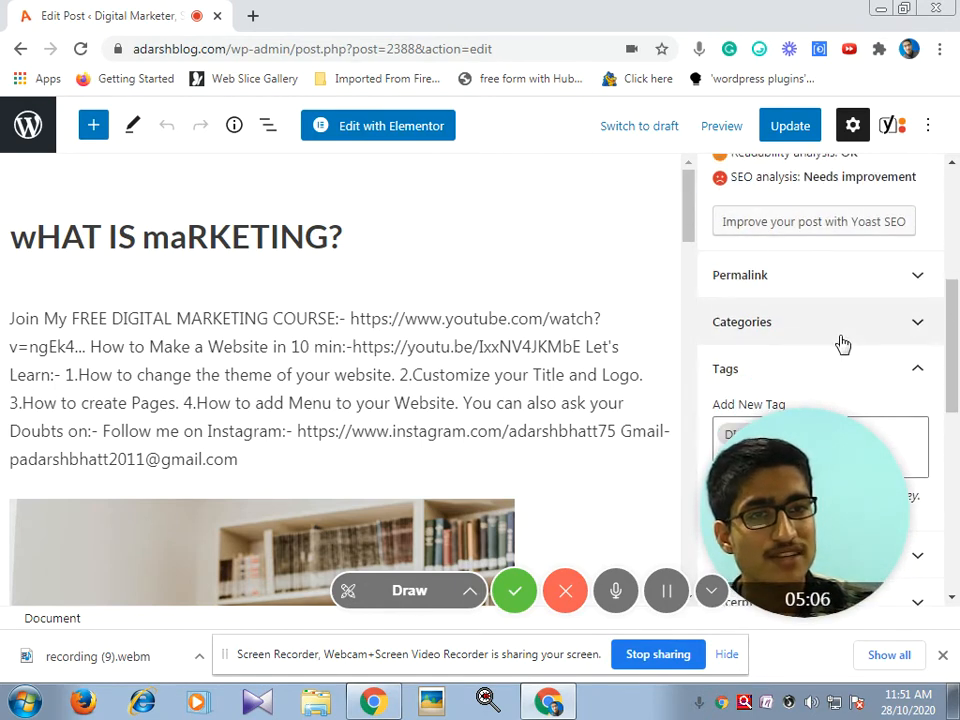
scroll(830, 290, "down", 2)
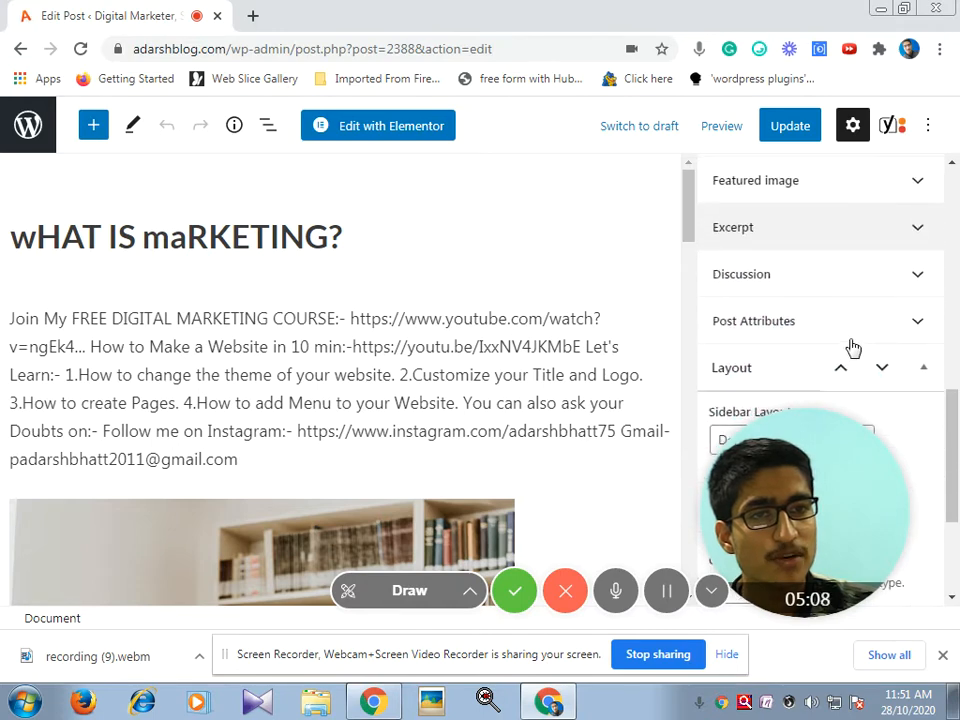
Step: Open the featured image selection and pick the blue laptop image Blue-Marketing-Start-up-Business-Facebook-Cover-1.png from the media library
left_click(812, 186)
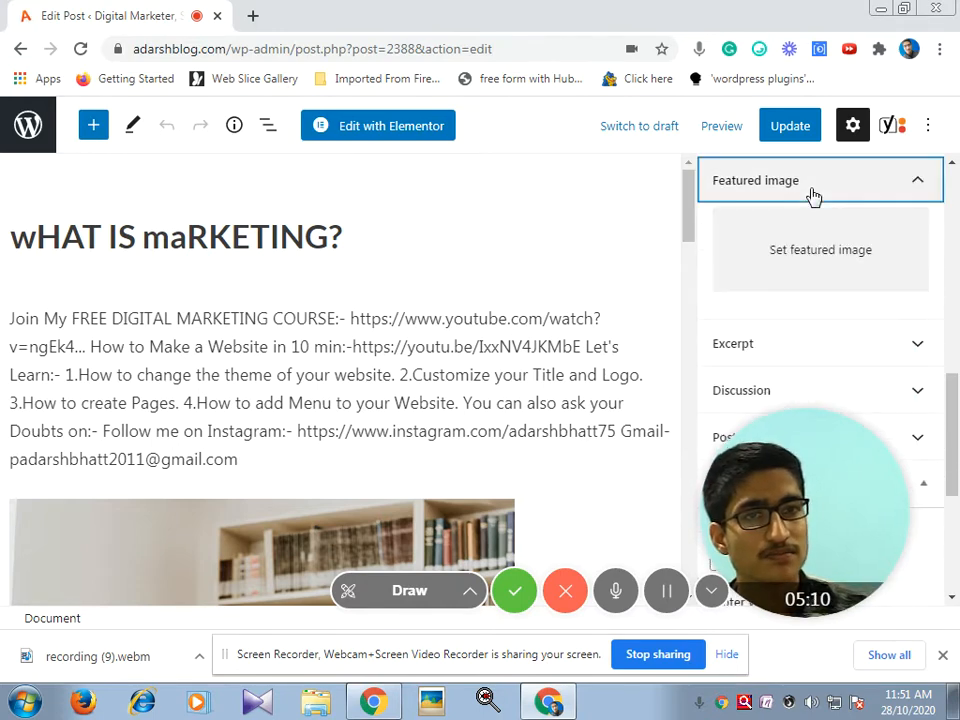
left_click(825, 269)
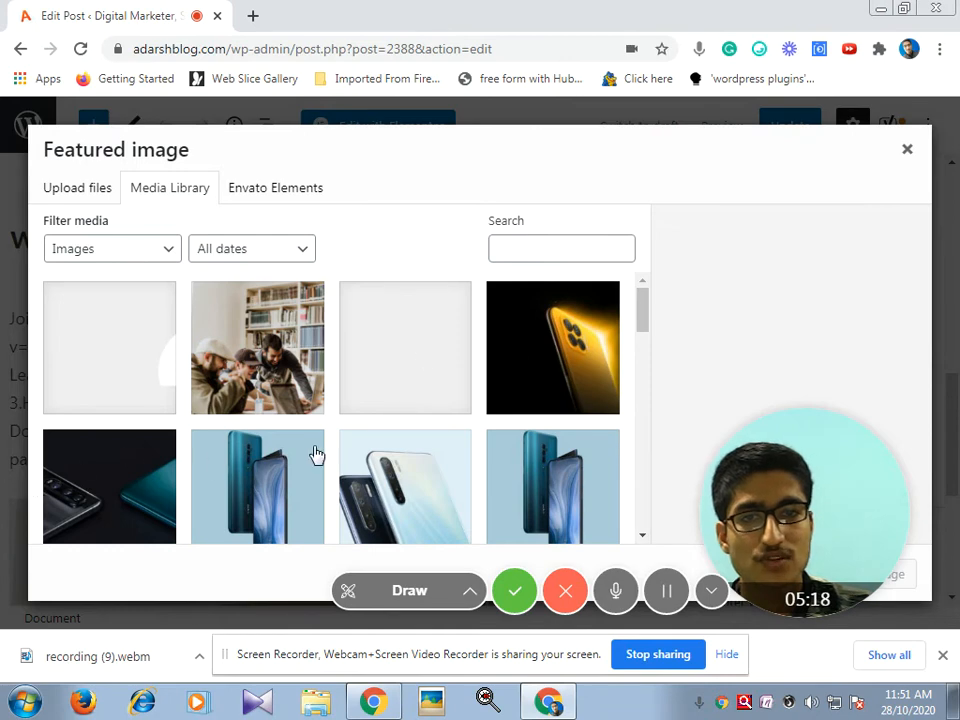
scroll(215, 455, "down", 2)
scroll(450, 467, "down", 4)
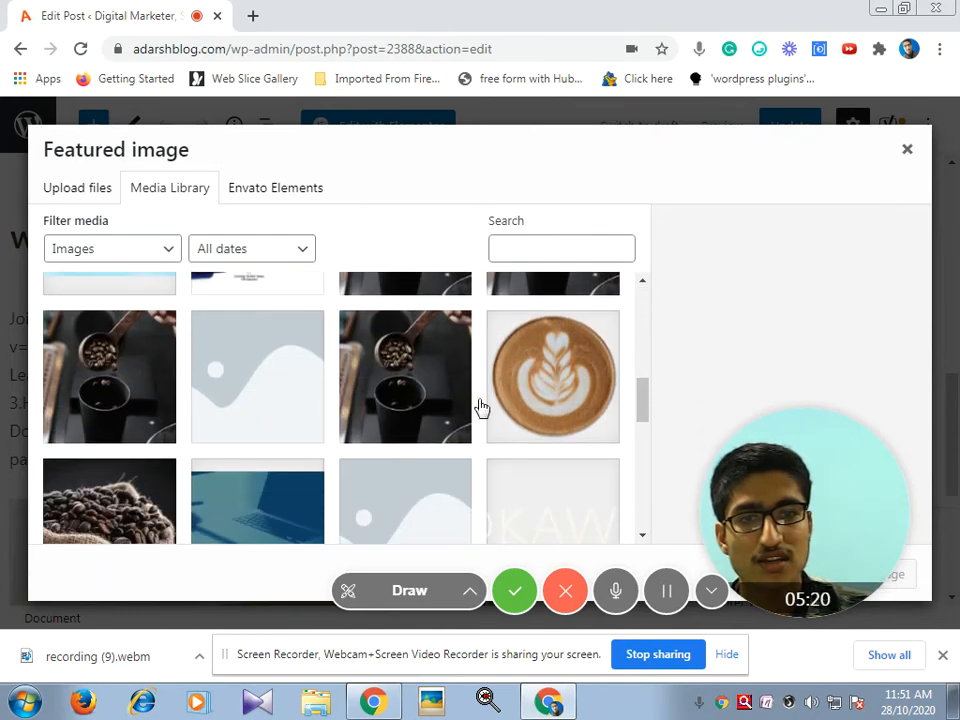
left_click(440, 381)
left_click(266, 515)
scroll(320, 450, "down", 1)
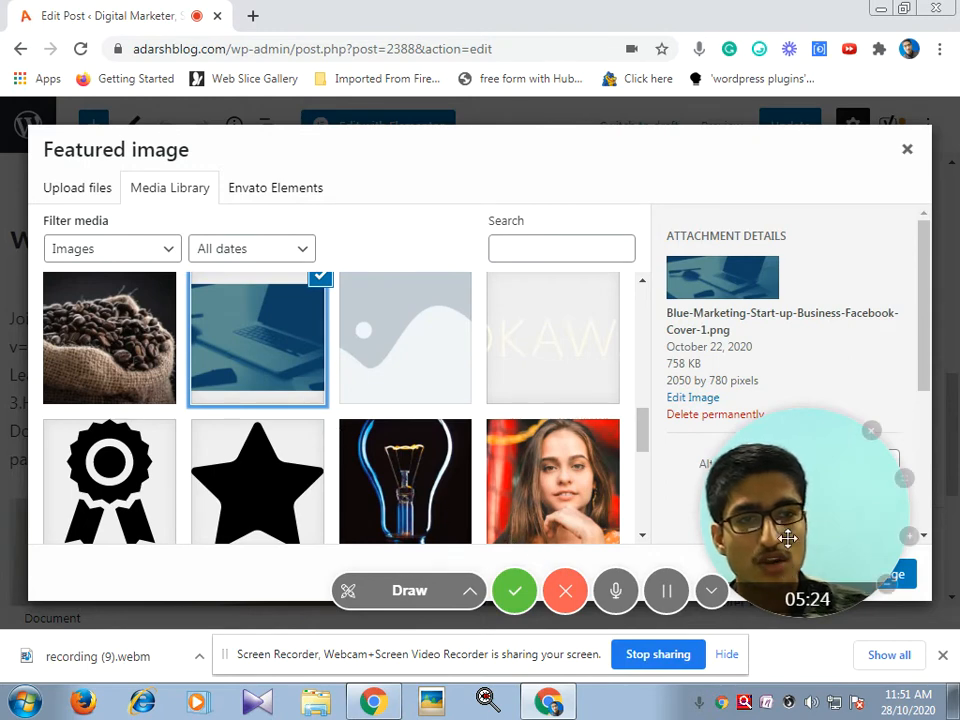
Step: Set the selected laptop image as the post's featured image and update the post
left_click_drag(782, 532, 549, 517)
left_click(862, 576)
left_click_drag(623, 538, 810, 529)
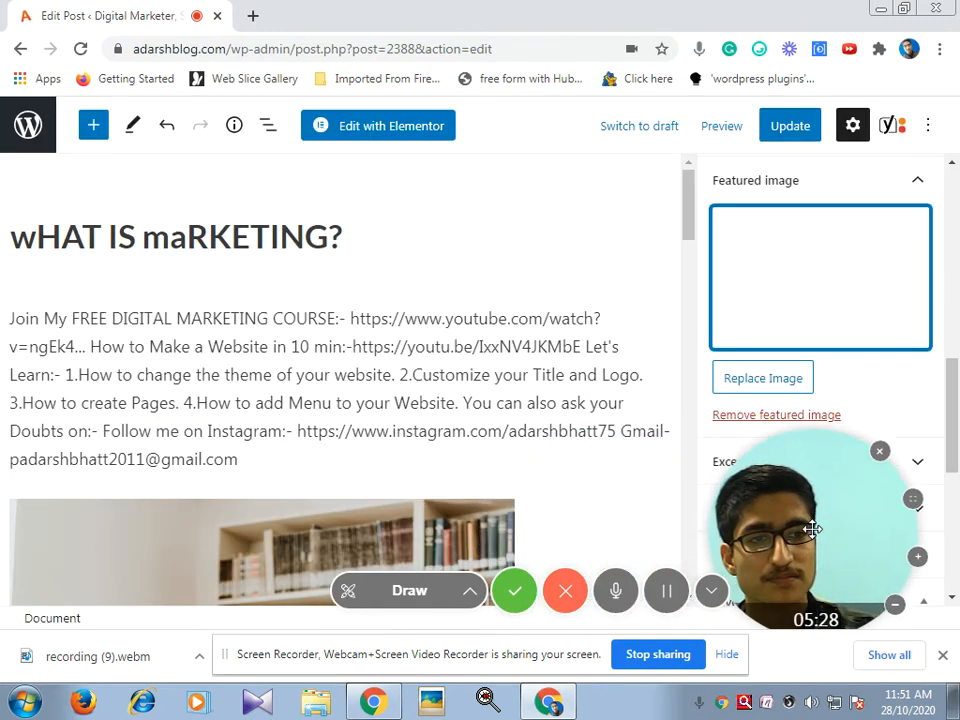
left_click(942, 656)
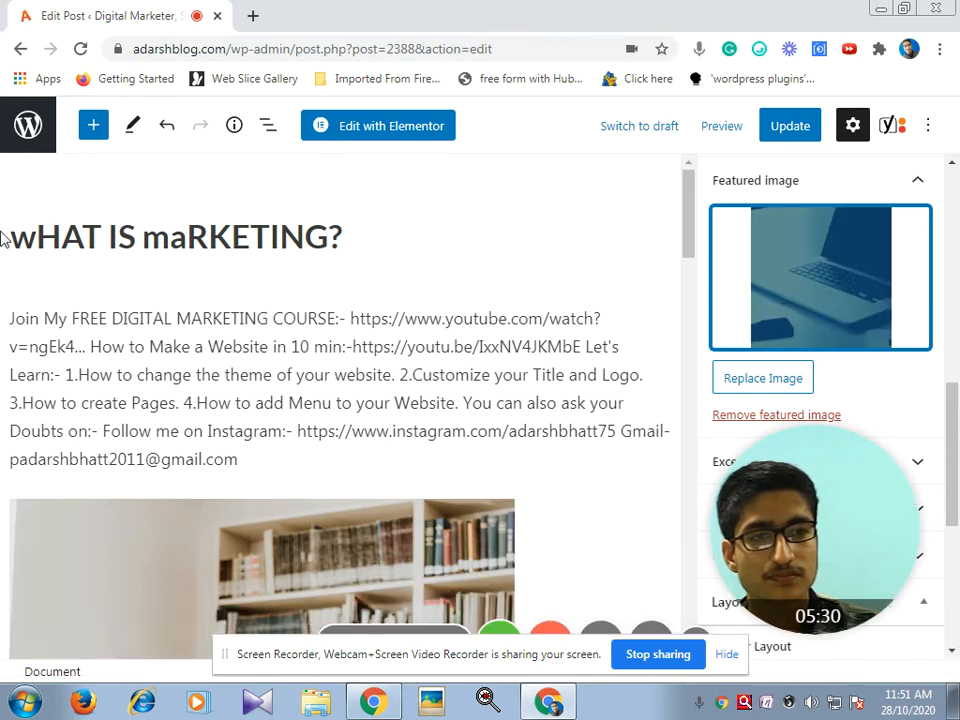
left_click(783, 130)
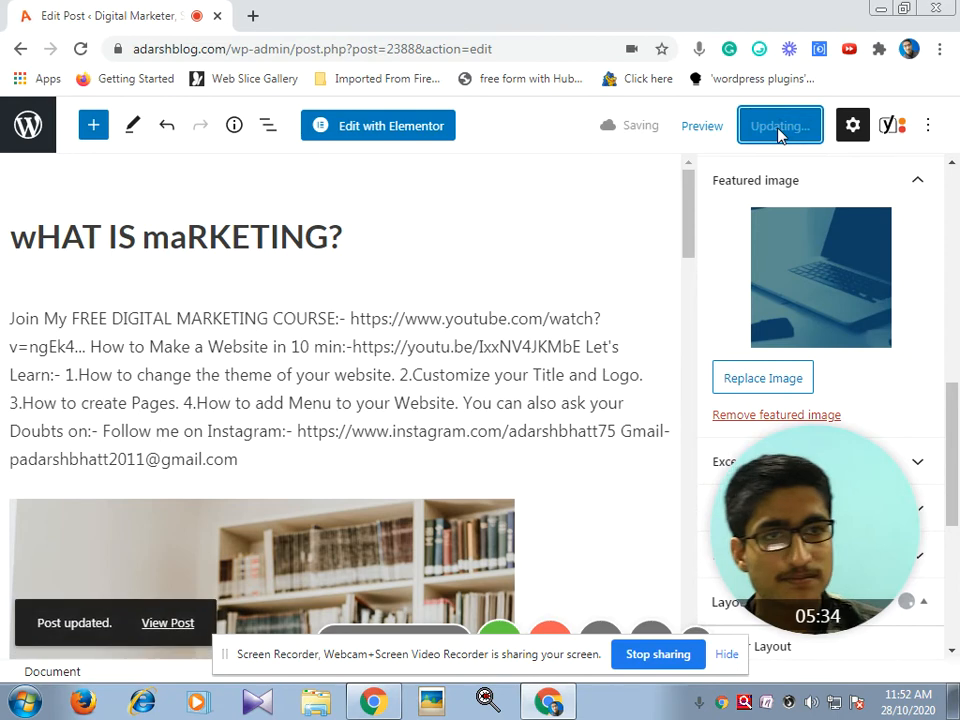
Step: Leave the editor, visit the live site's homepage to check the "wHAT IS maRKETING?" post card, and dismiss the chat greeting
left_click(38, 125)
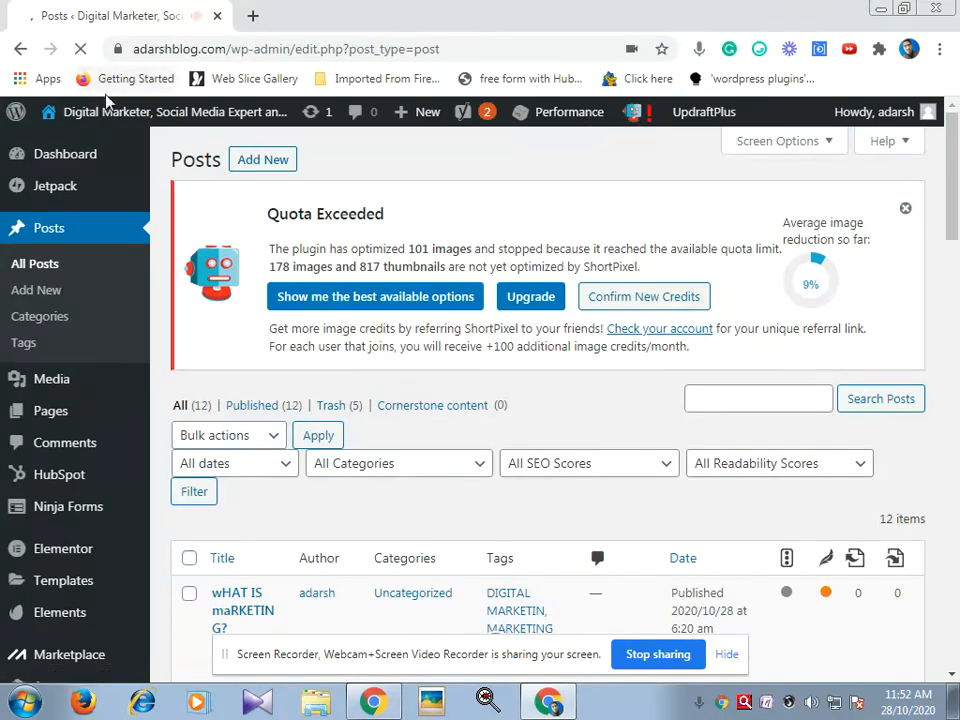
mouse_move(108, 114)
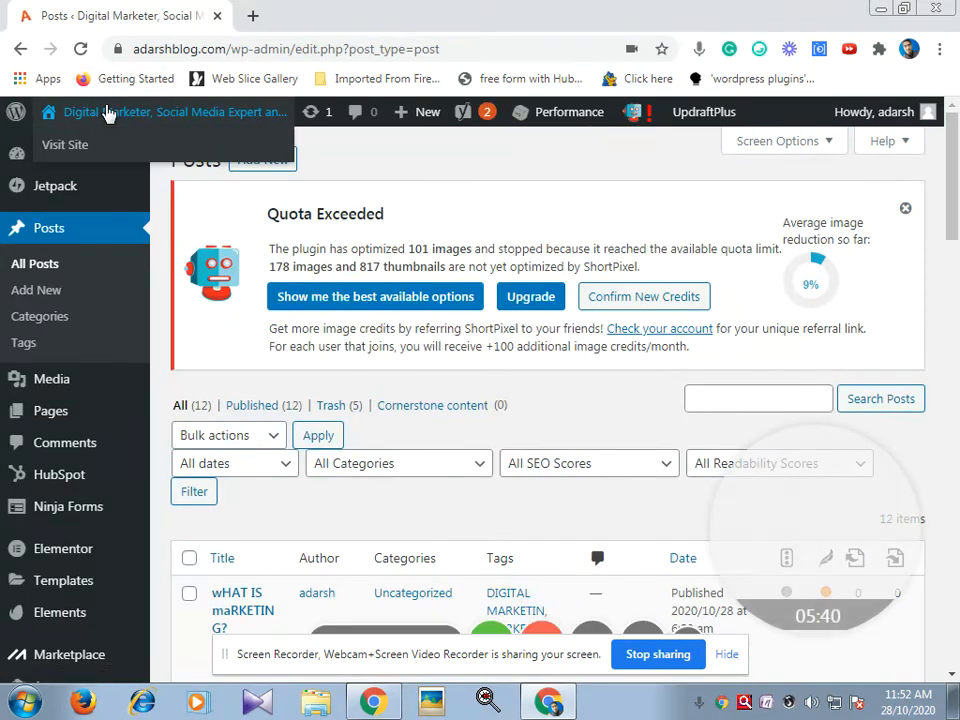
left_click(68, 148)
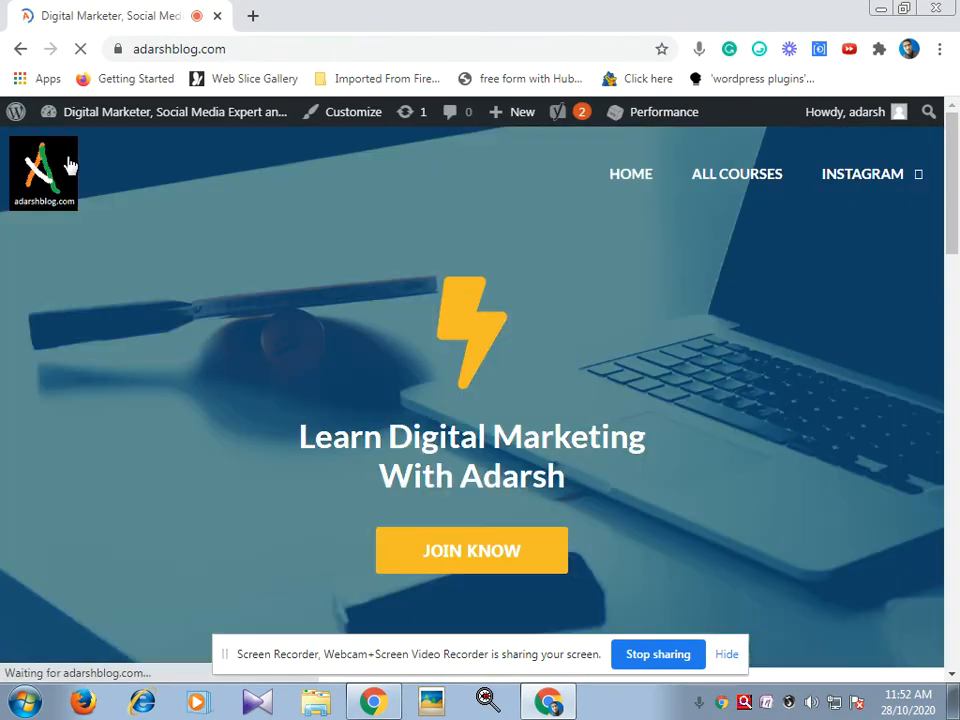
scroll(543, 344, "down", 5)
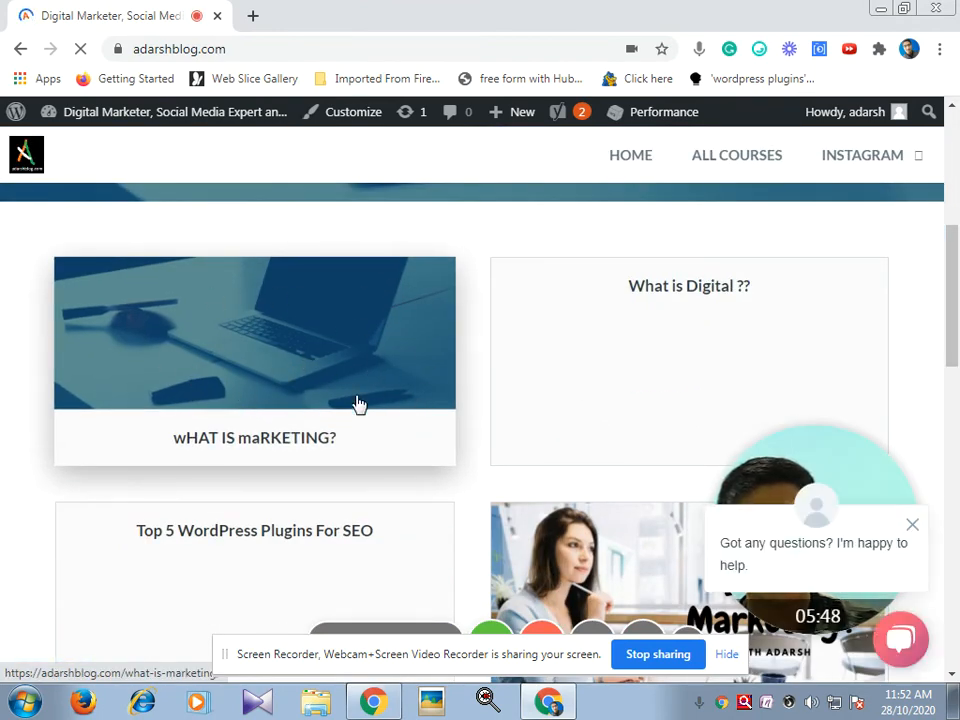
left_click_drag(343, 454, 167, 463)
left_click(3, 318)
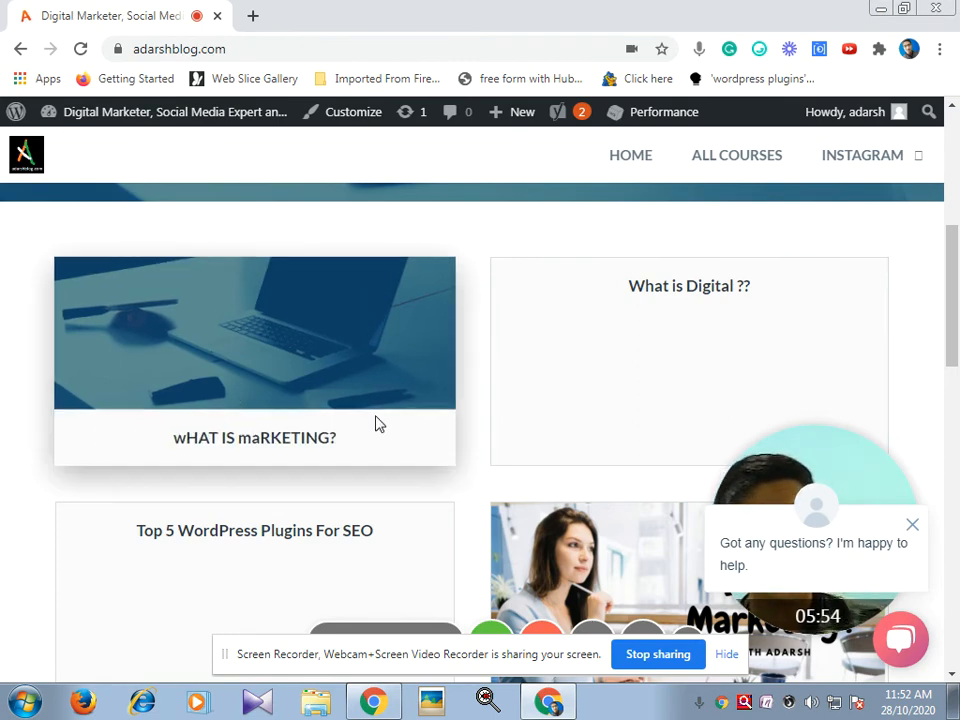
left_click(910, 527)
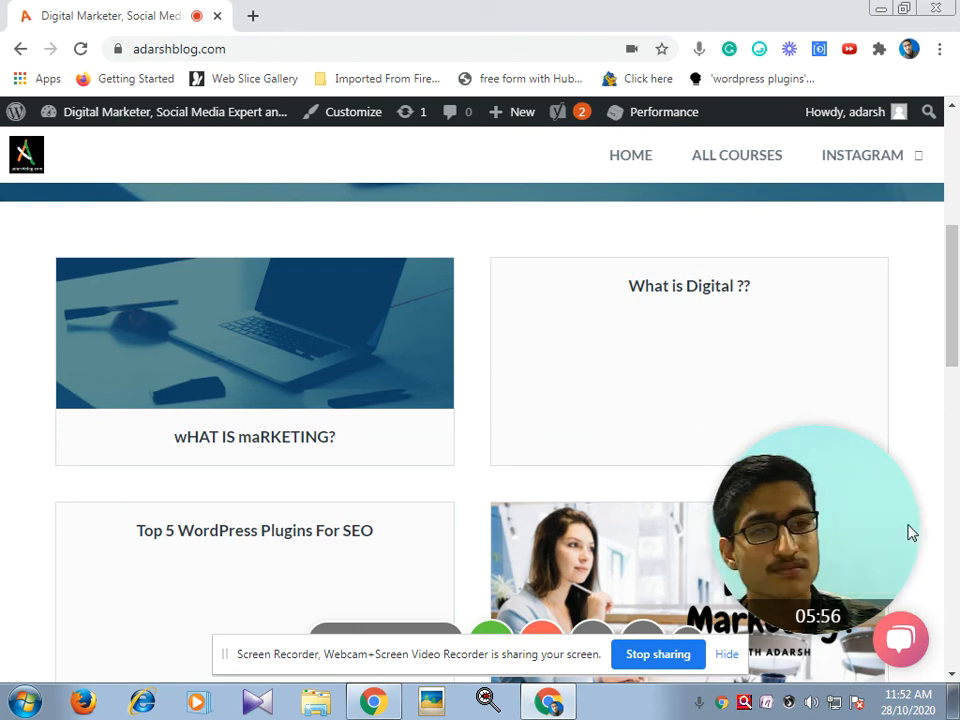